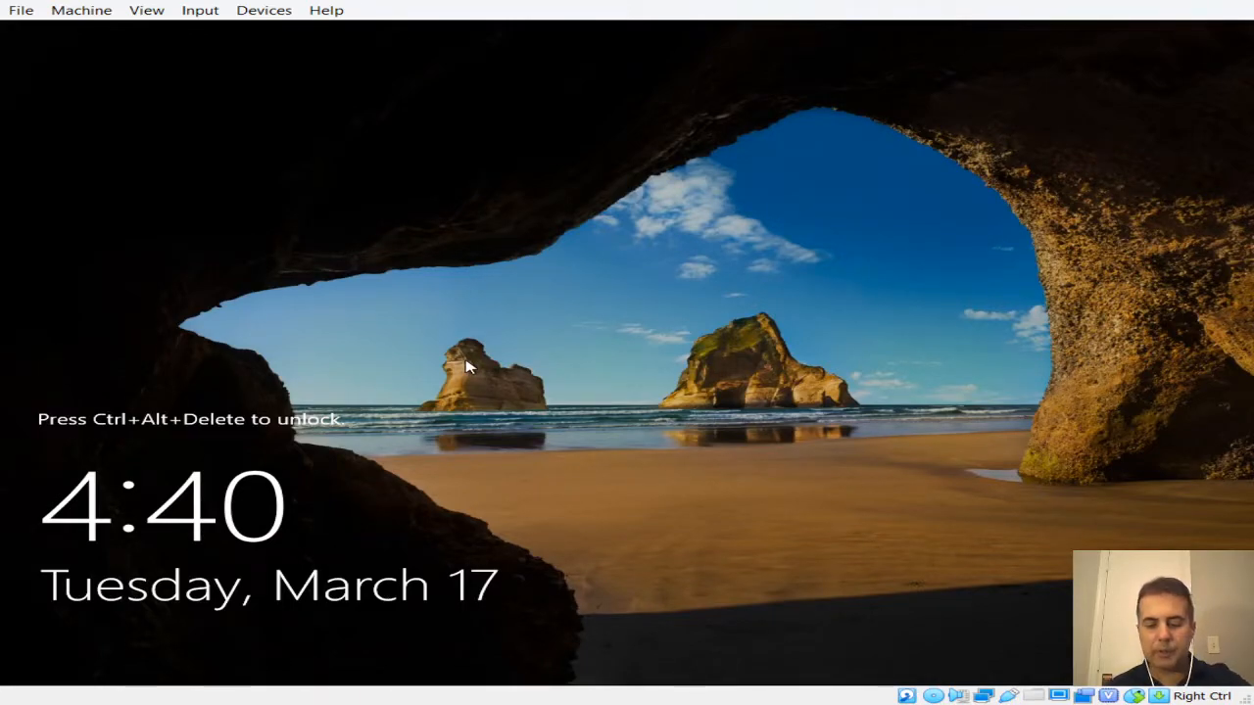
# Sign in as Administrator, retyping and revealing the password to verify it before submitting
pyautogui.hotkey('ctrl', 'alt', 'Delete')
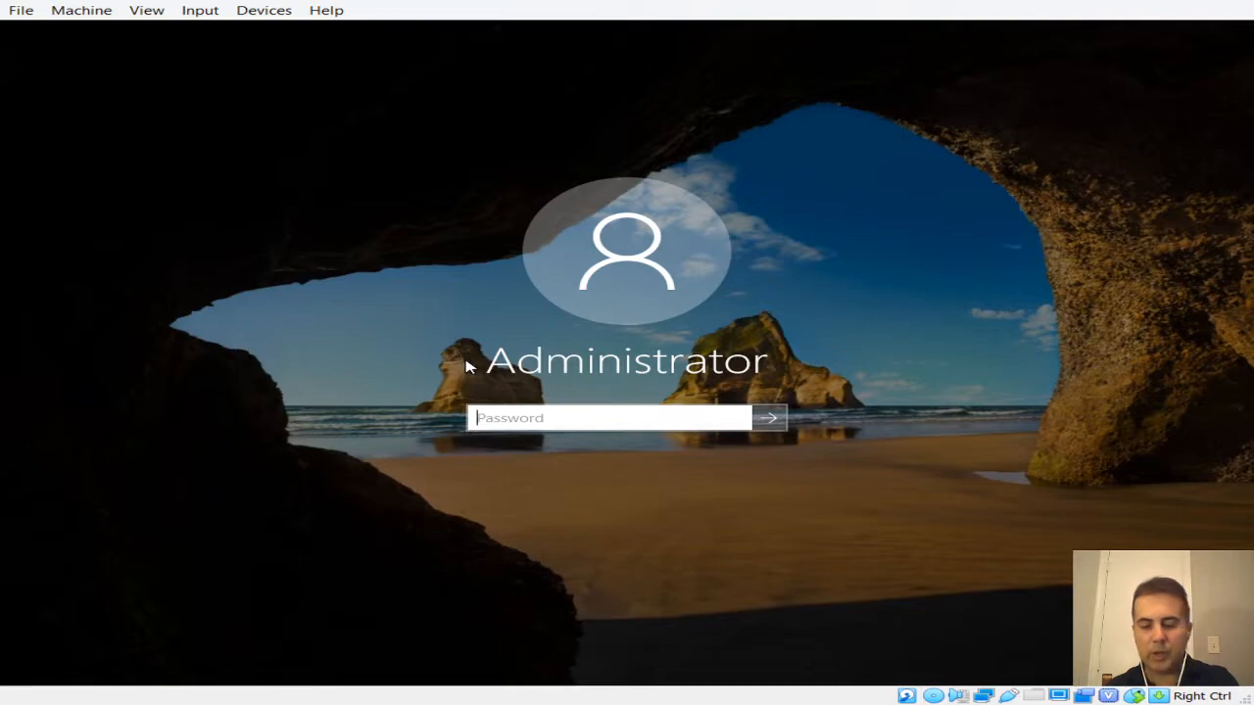
pyautogui.write('•••••••')
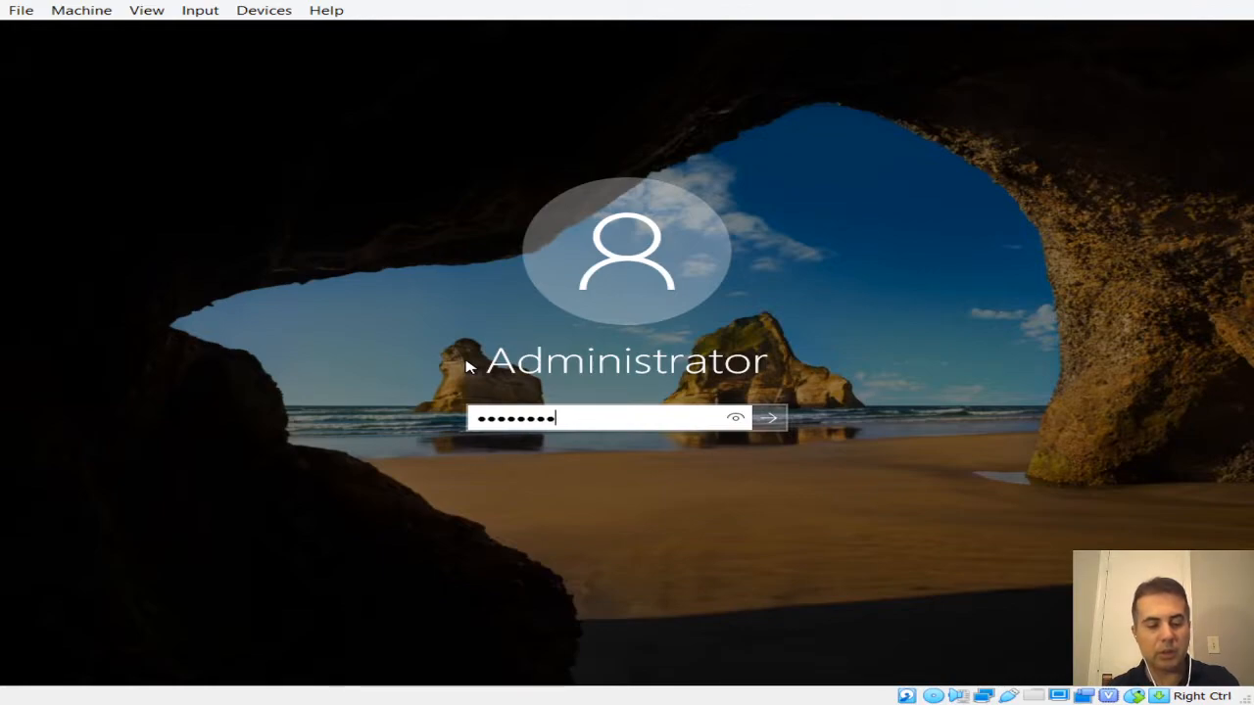
pyautogui.click(734, 418)
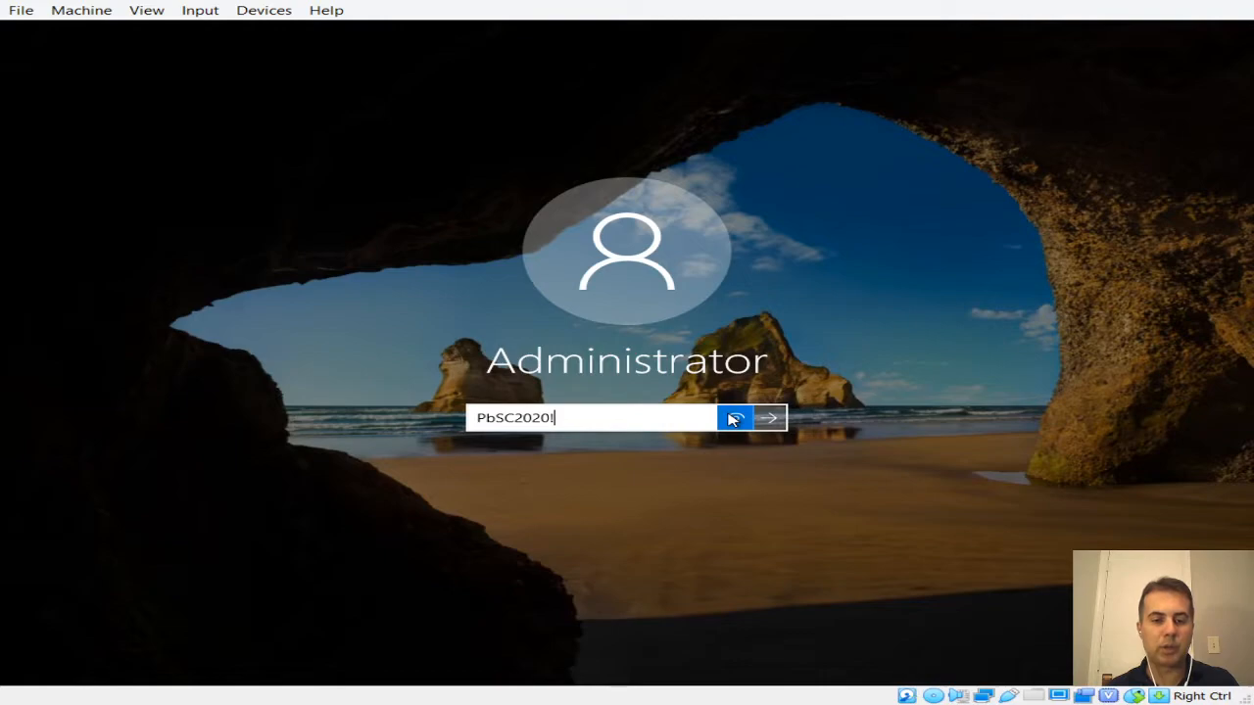
pyautogui.moveTo(732, 419); pyautogui.dragTo(732, 419)
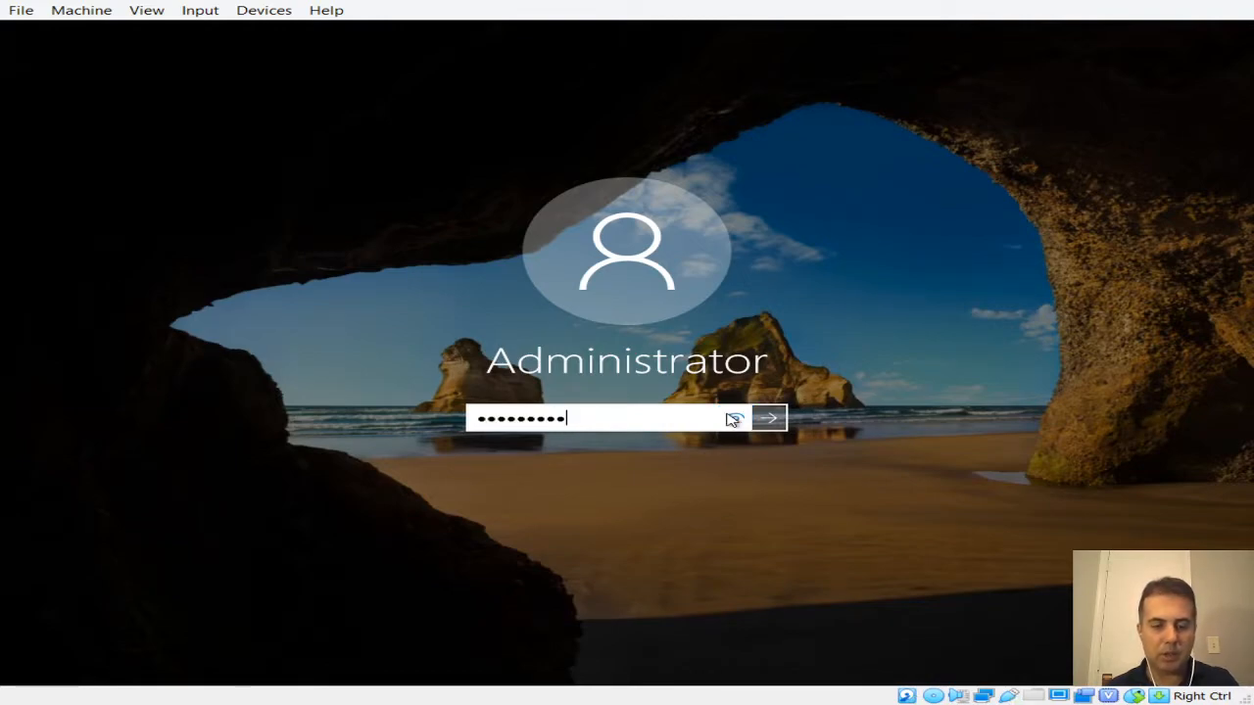
pyautogui.press('BackSpace')
pyautogui.press('BackSpace')
pyautogui.press('BackSpace')
pyautogui.press('BackSpace')
pyautogui.press('BackSpace')
pyautogui.press('BackSpace')
pyautogui.press('BackSpace')
pyautogui.press('BackSpace')
pyautogui.press('BackSpace')
pyautogui.press('BackSpace')
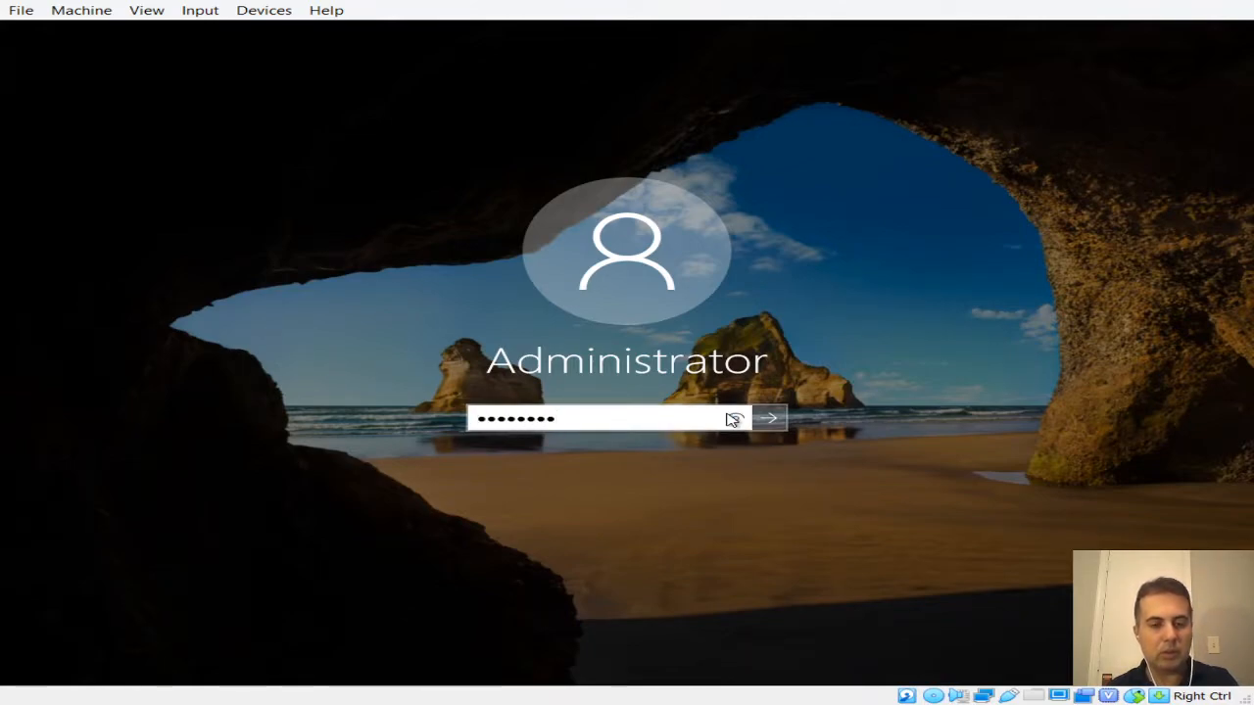
pyautogui.click(736, 420)
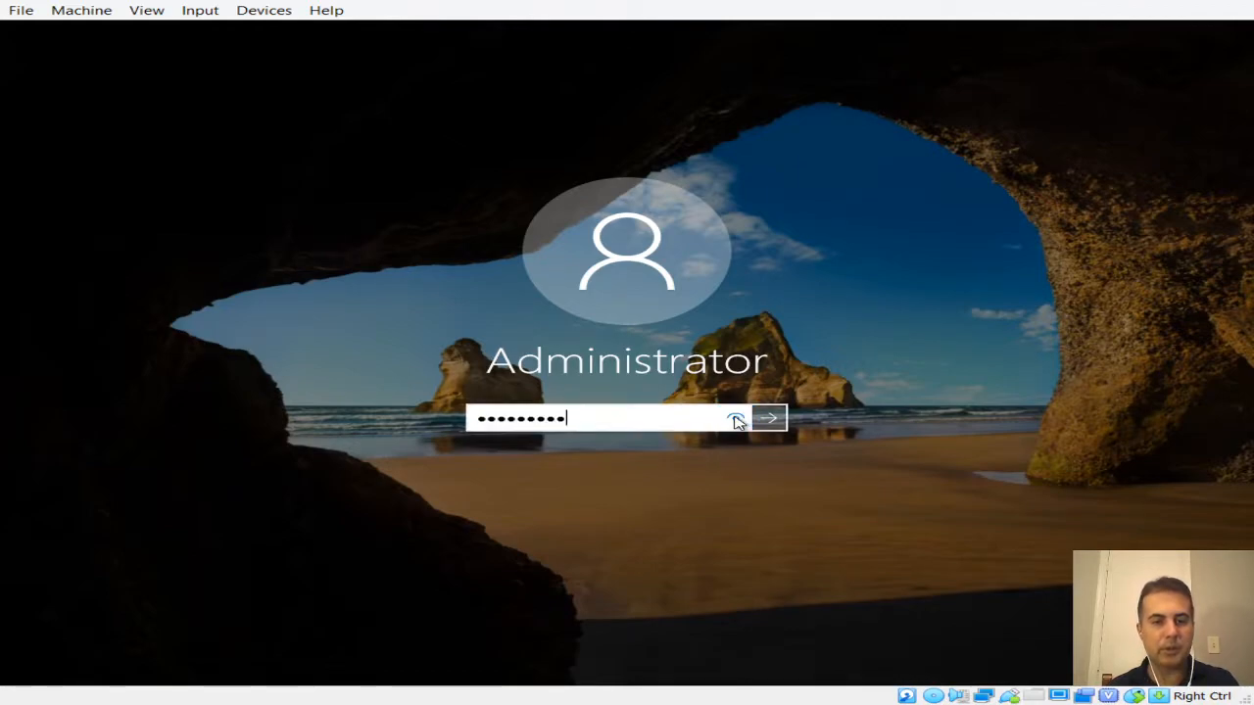
pyautogui.click(735, 420)
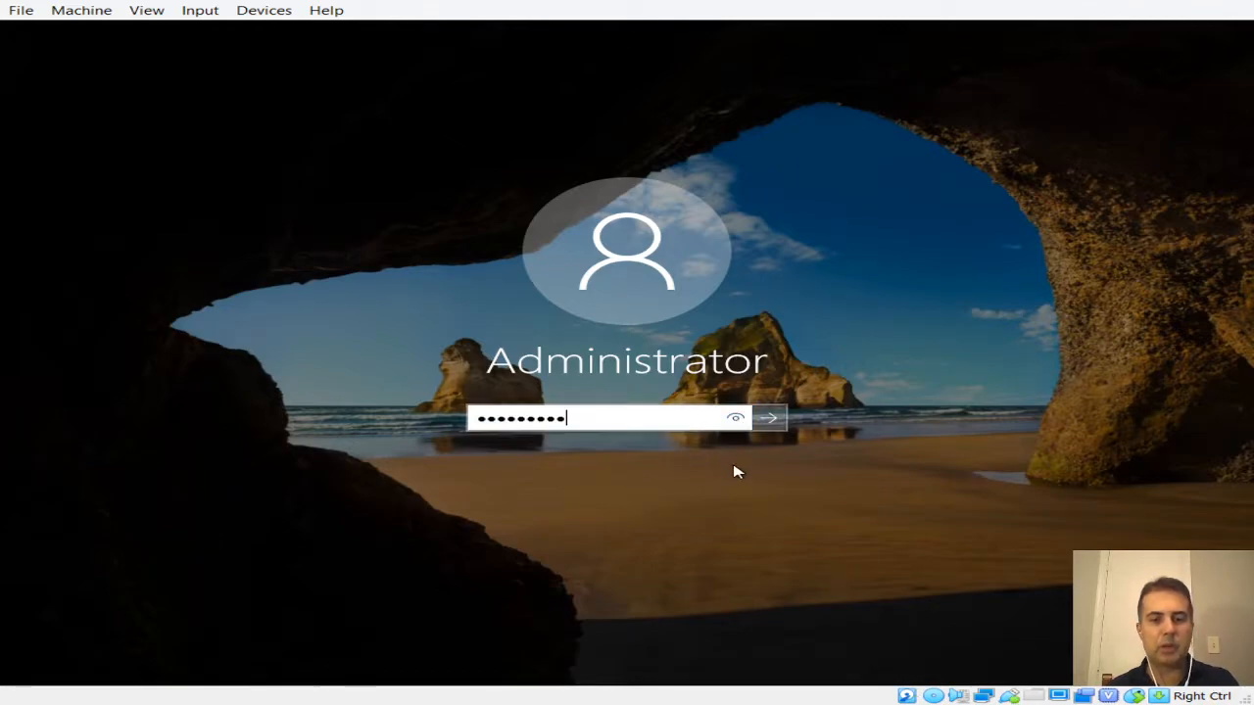
pyautogui.click(774, 421)
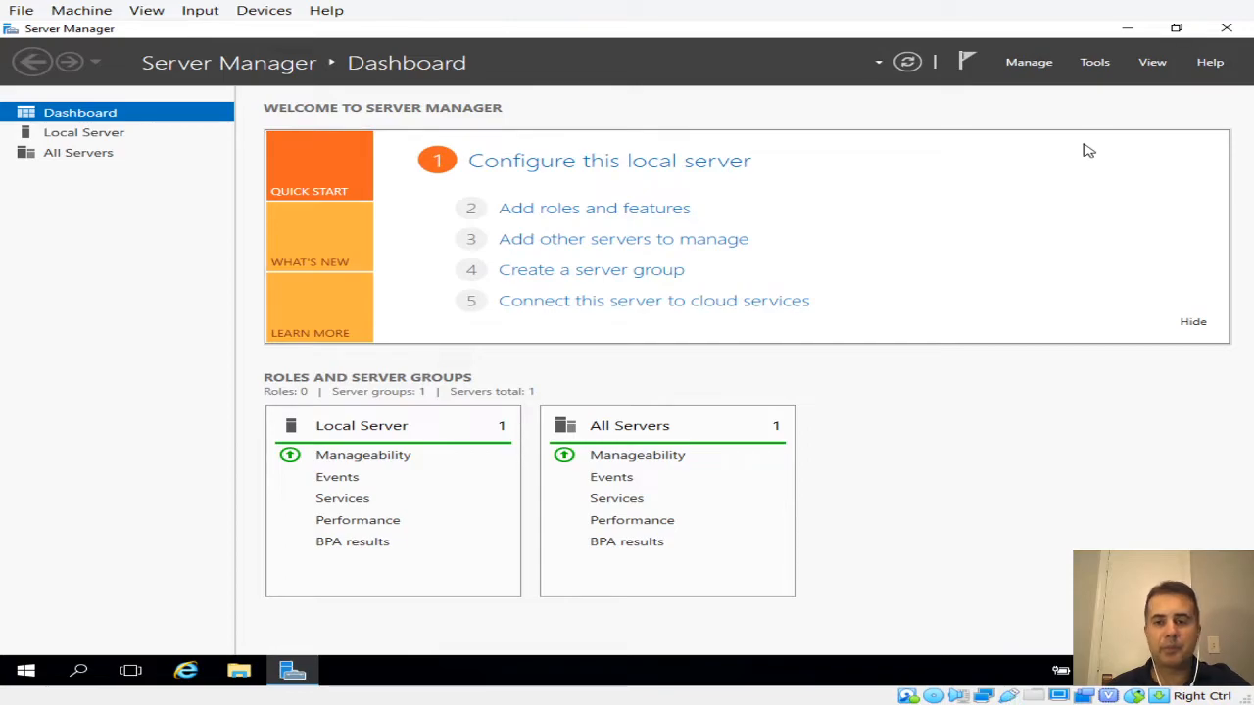
# Launch DNS Manager from Tools, then open Command Prompt (Admin) from the Start menu
pyautogui.click(1097, 67)
pyautogui.click(997, 149)
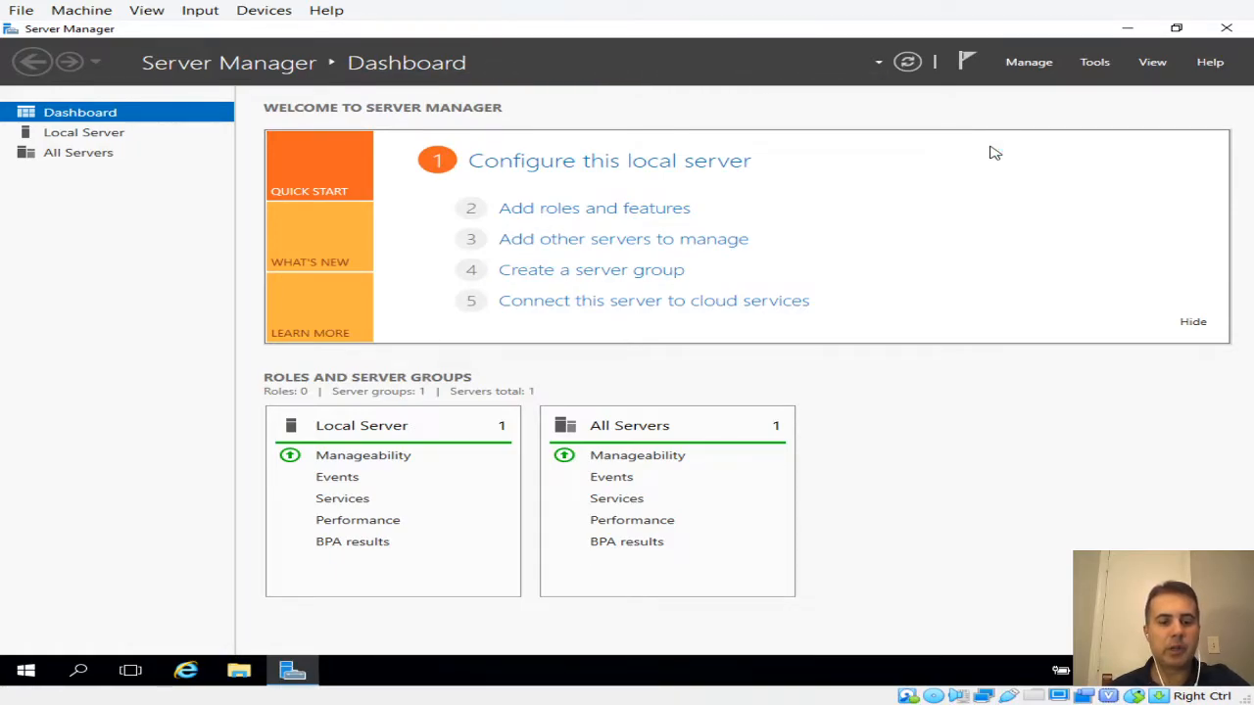
pyautogui.rightClick(25, 674)
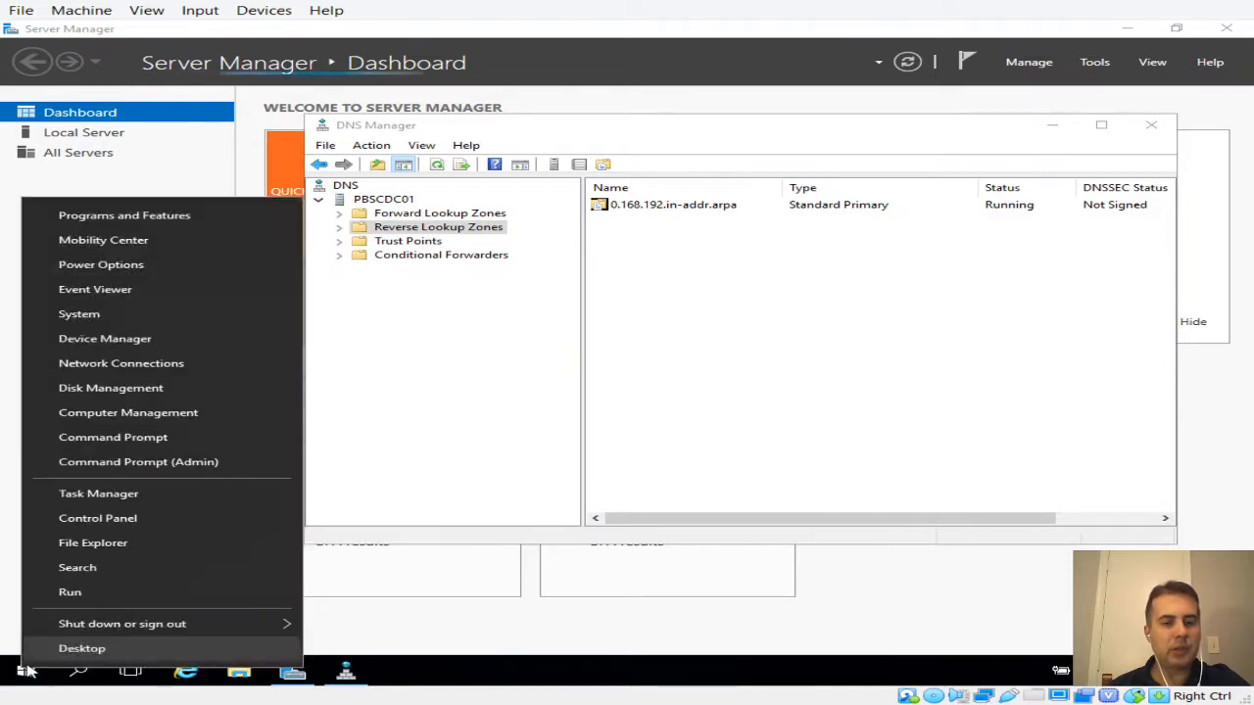
pyautogui.click(146, 465)
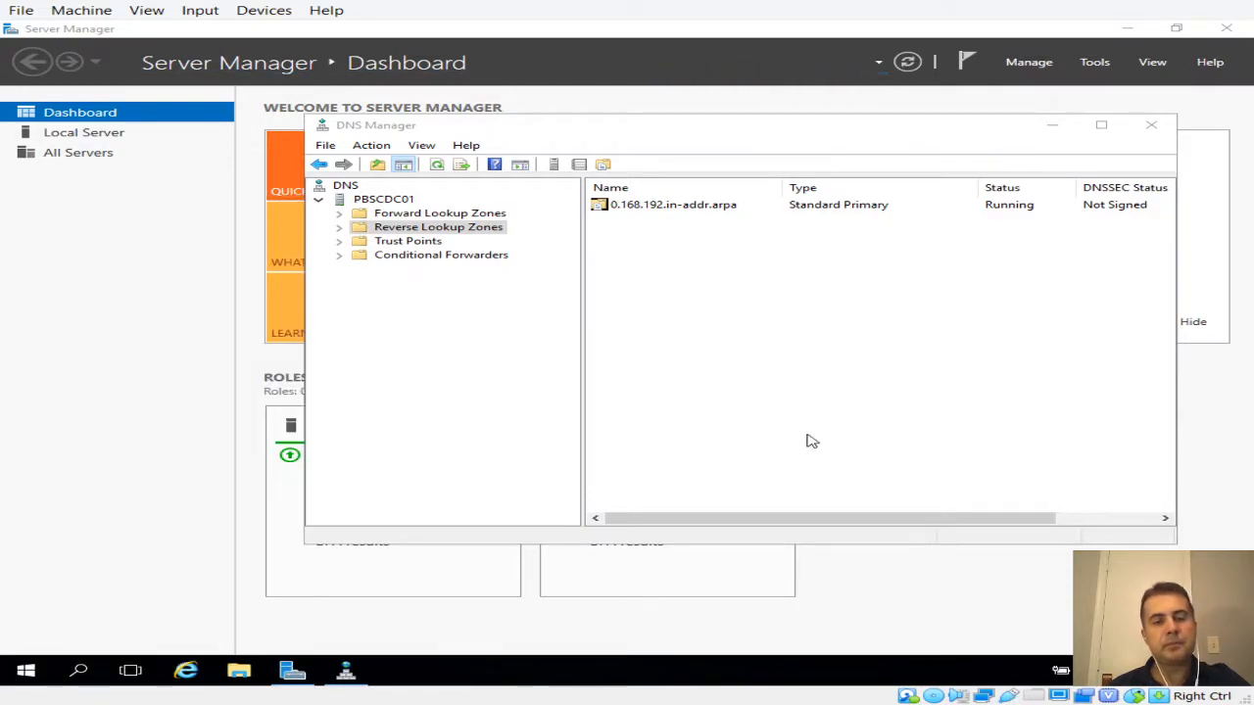
# Run ipconfig /all and review the server's network settings
pyautogui.write('nslookup')
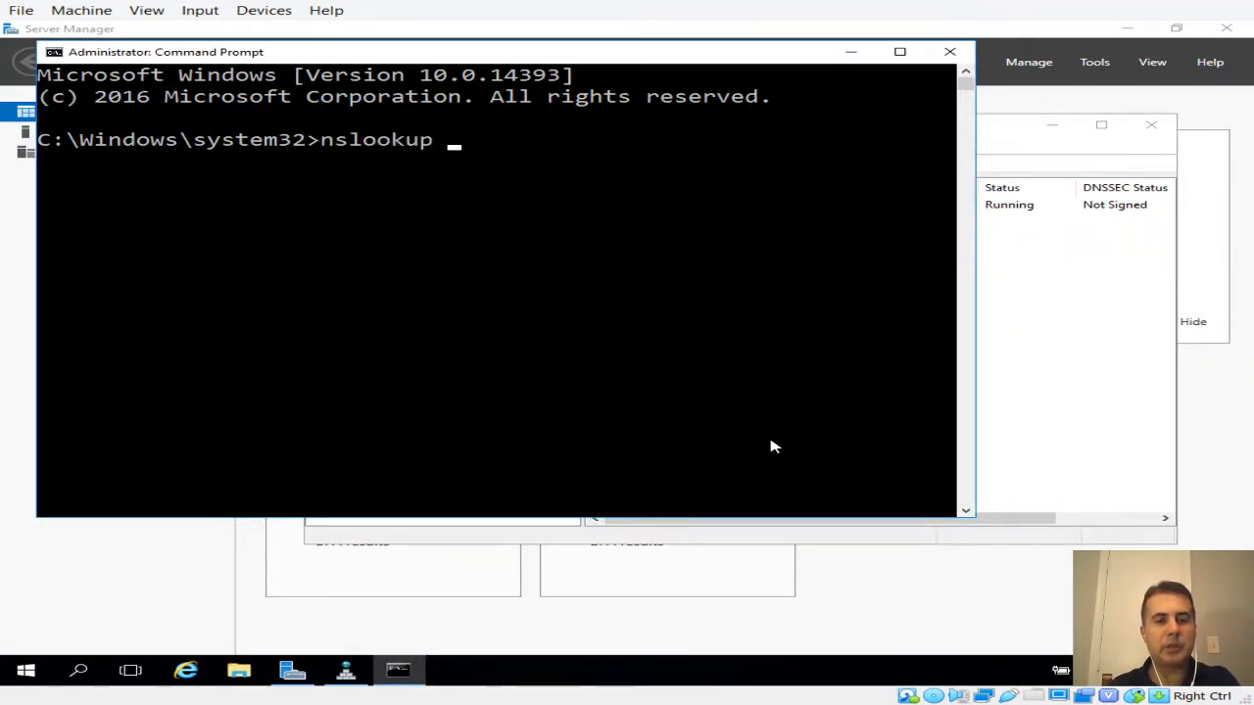
pyautogui.press('BackSpace')
pyautogui.press('BackSpace')
pyautogui.press('BackSpace')
pyautogui.press('BackSpace')
pyautogui.press('BackSpace')
pyautogui.press('BackSpace')
pyautogui.press('BackSpace')
pyautogui.press('BackSpace')
pyautogui.press('BackSpace')
pyautogui.write('ifconfig')
pyautogui.press('BackSpace')
pyautogui.press('BackSpace')
pyautogui.press('BackSpace')
pyautogui.press('BackSpace')
pyautogui.press('BackSpace')
pyautogui.press('BackSpace')
pyautogui.press('BackSpace')
pyautogui.write('pco')
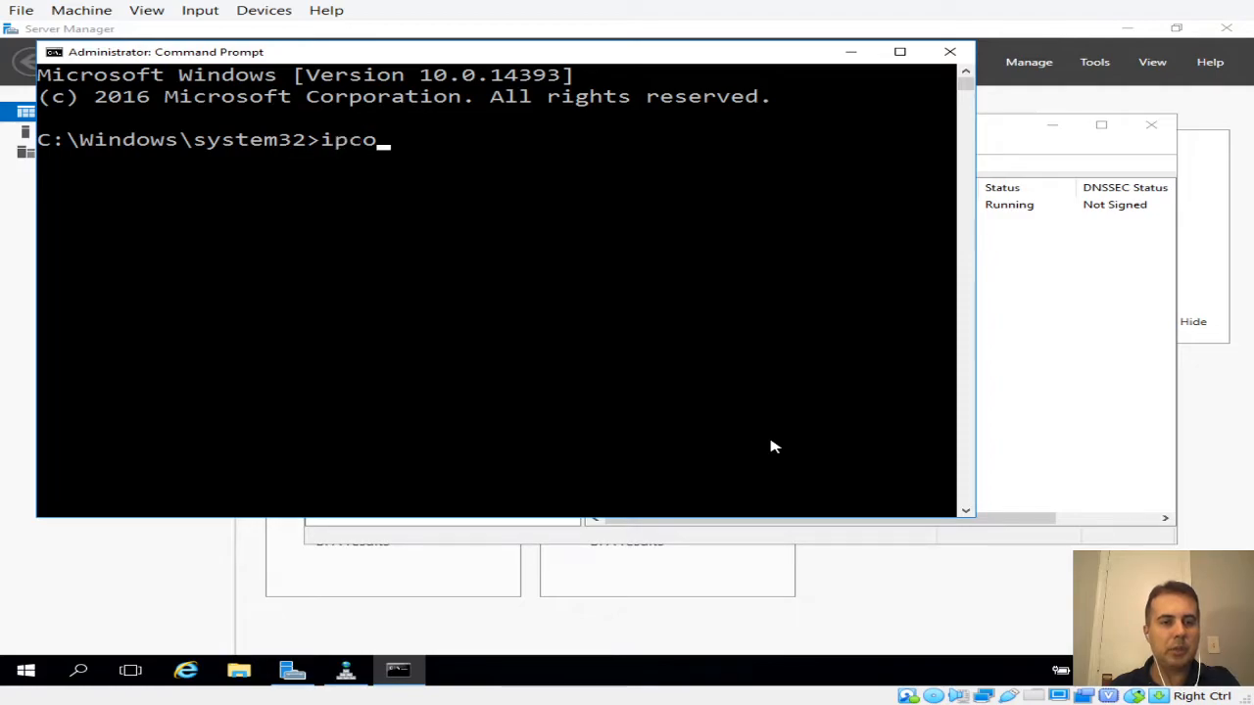
pyautogui.write('nfig /all')
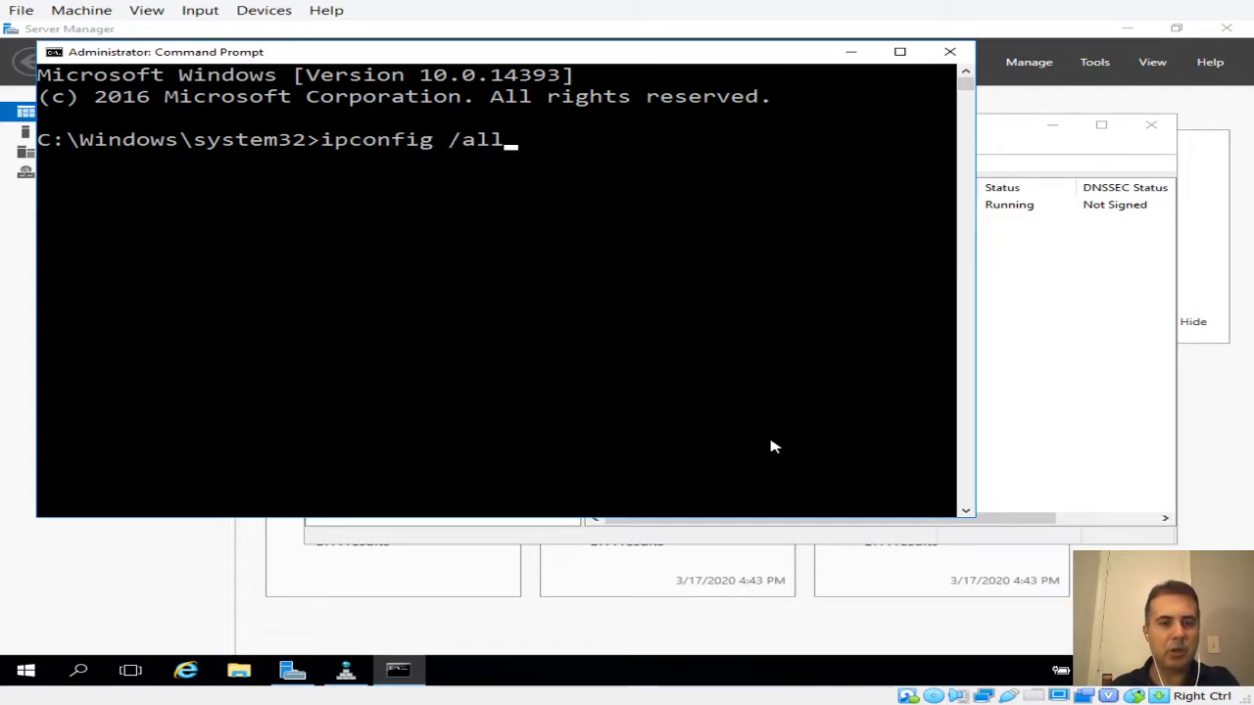
pyautogui.press('Return')
pyautogui.scroll(8, 699, 493)
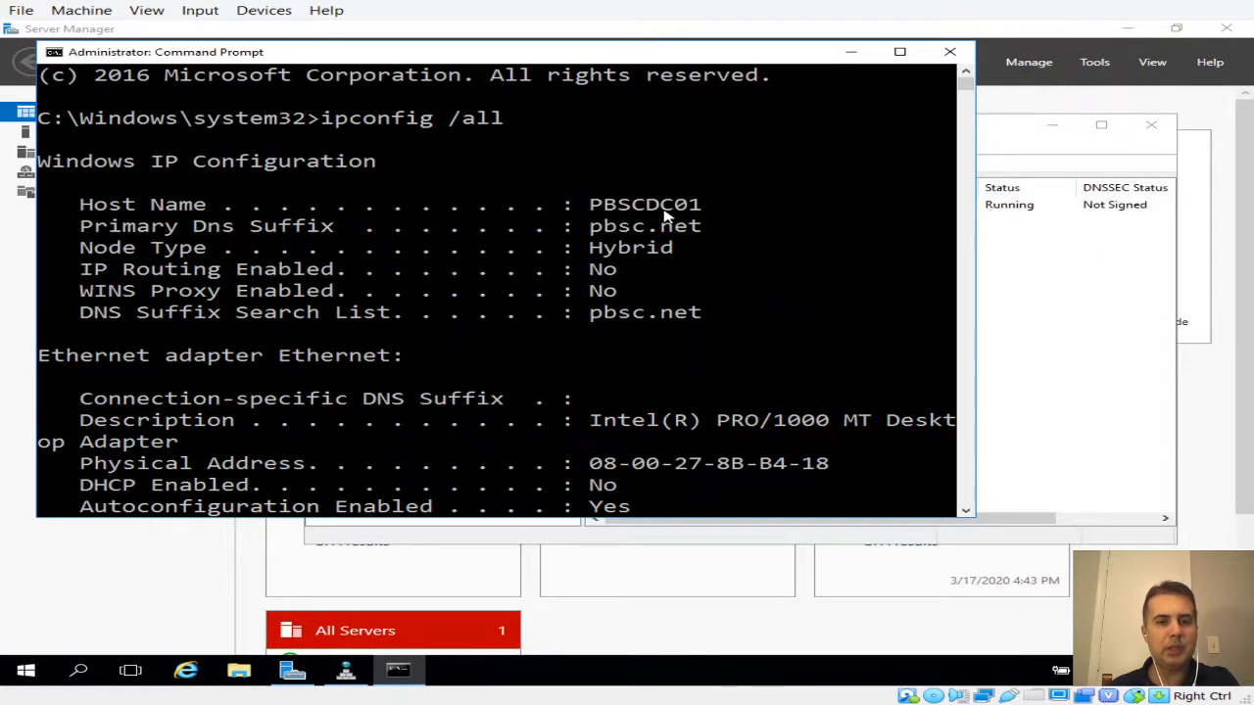
pyautogui.scroll(-10, 701, 328)
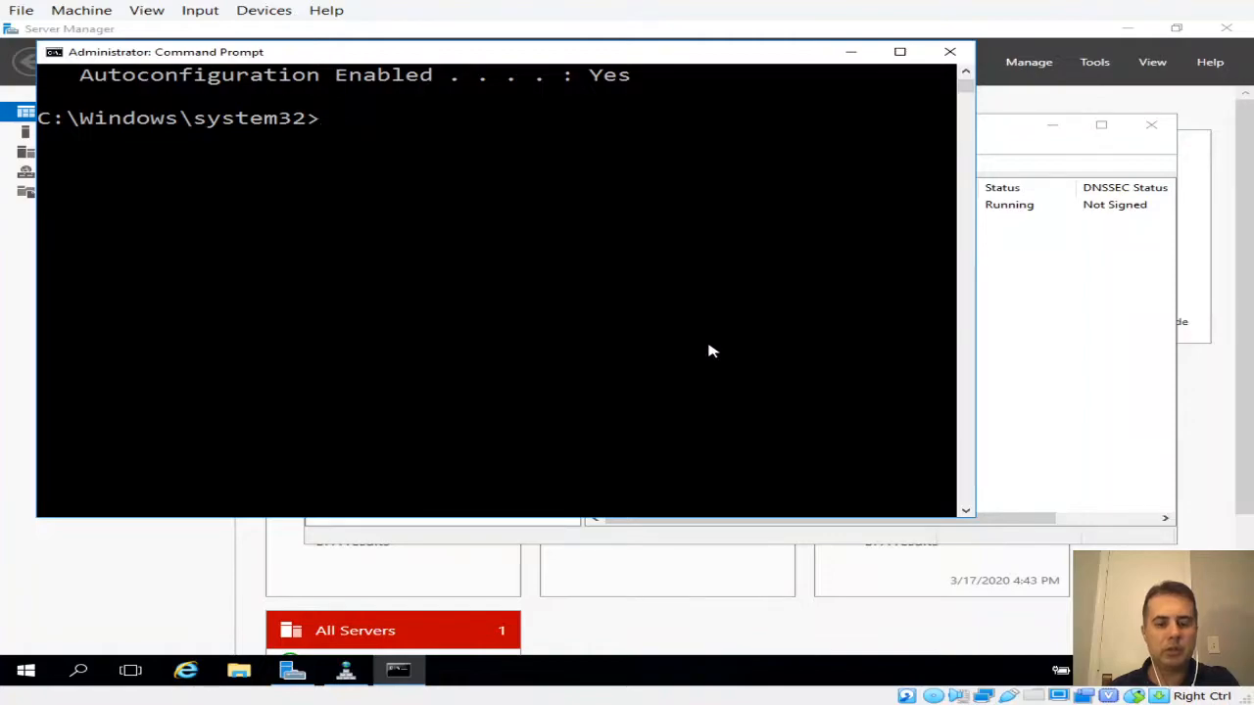
# Run nslookup pbscdc01 against 127.0.0.1 and then against 192.168.0.10
pyautogui.write('nslookup')
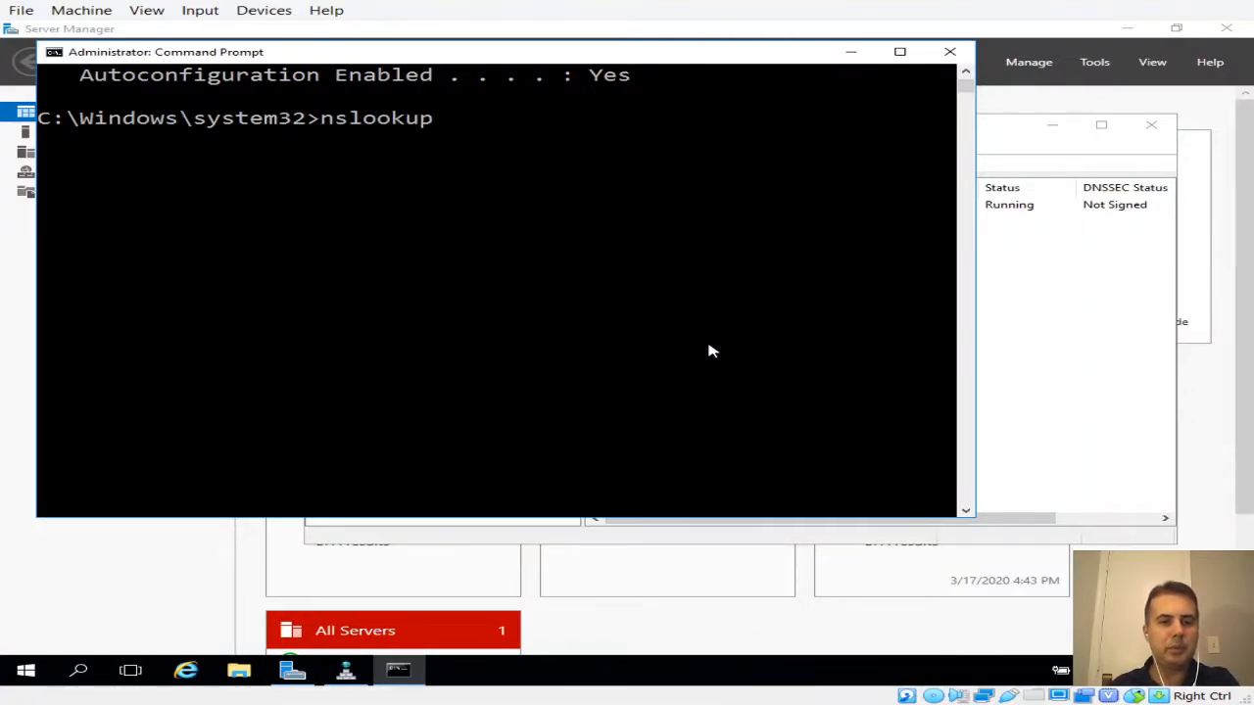
pyautogui.write(' pbscd')
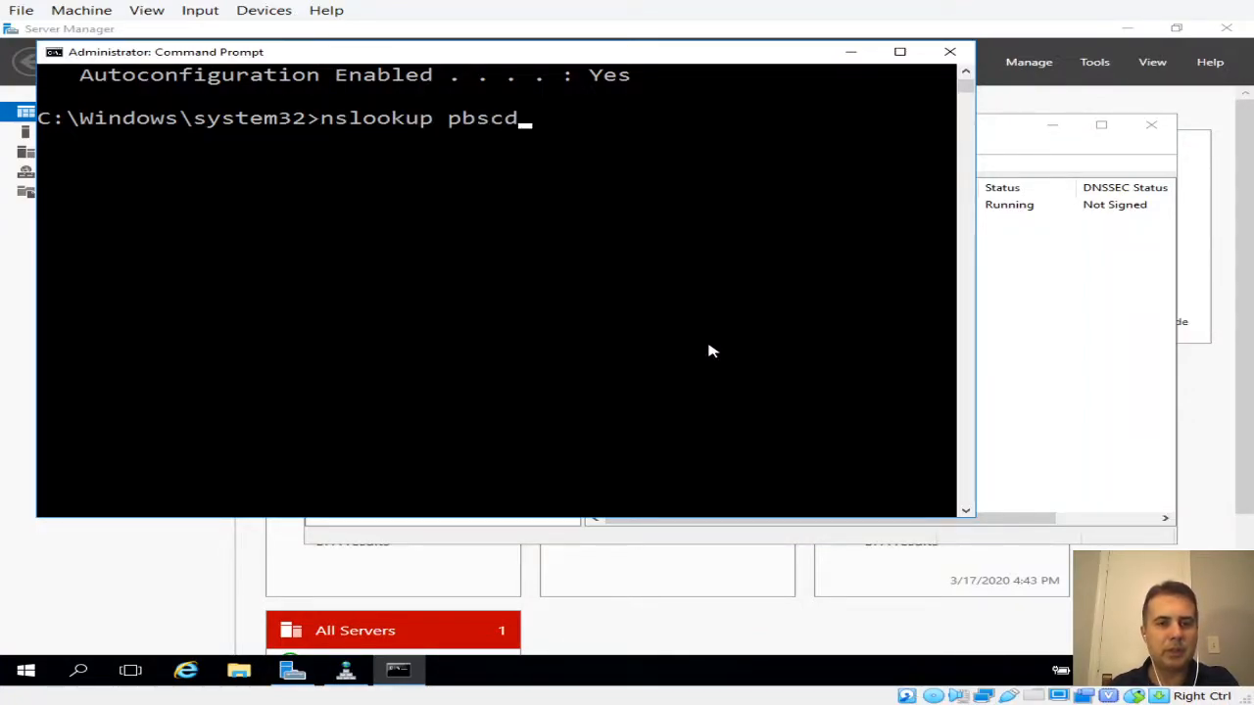
pyautogui.write('c01')
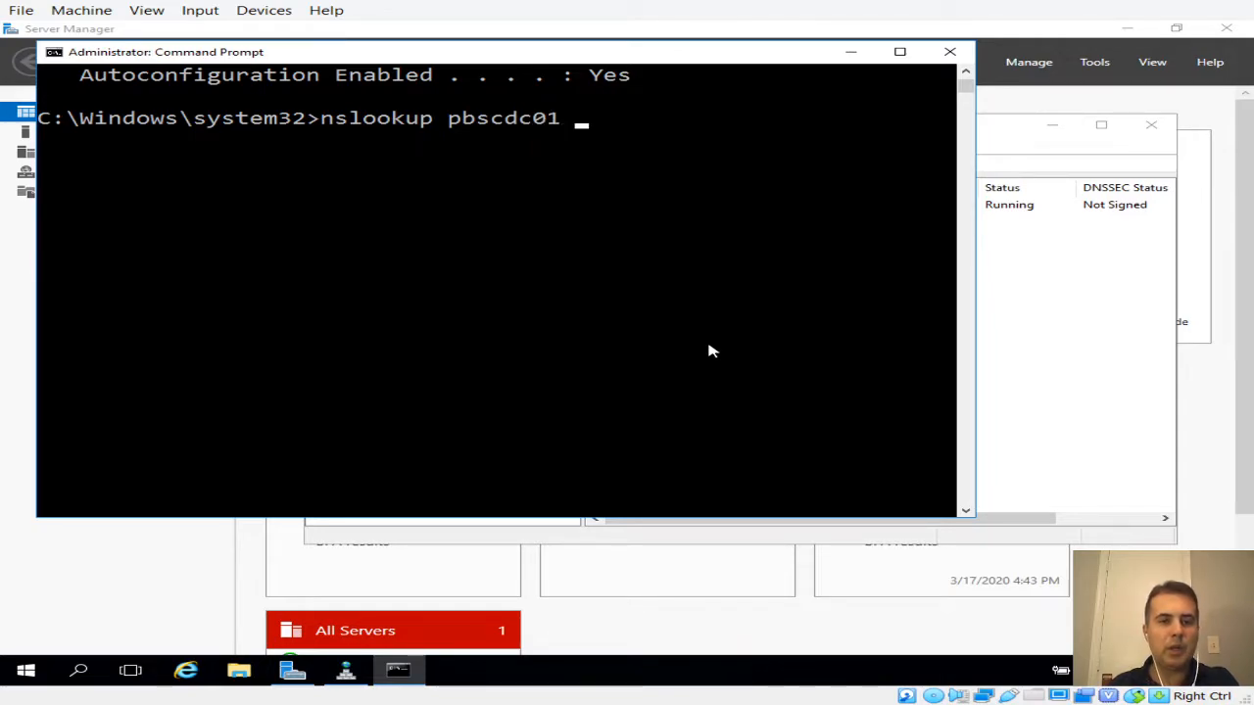
pyautogui.write(' 127')
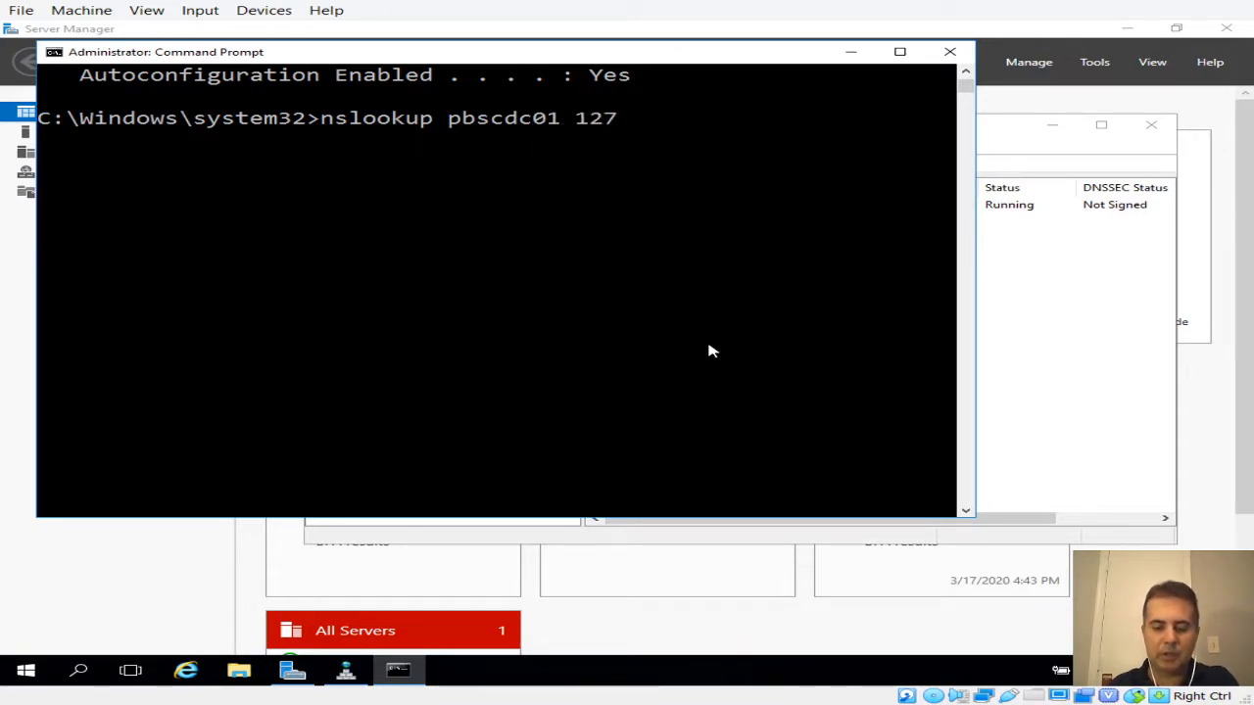
pyautogui.write('.0.0.1')
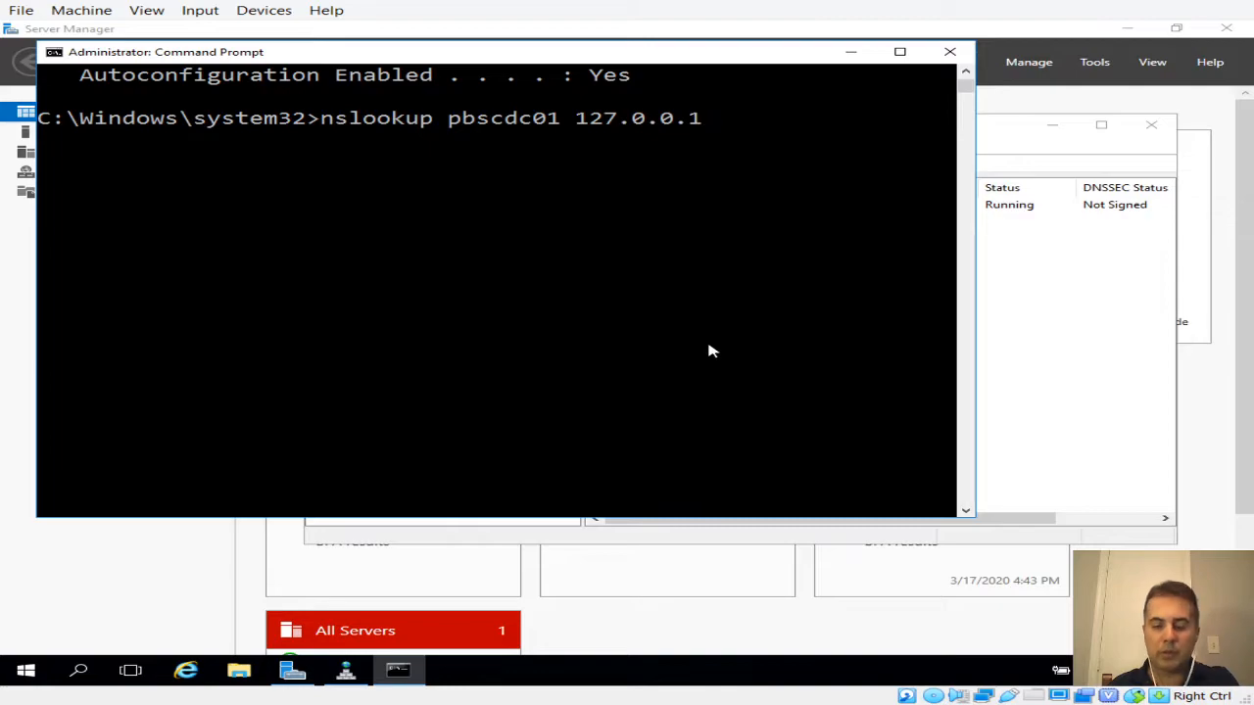
pyautogui.press('Return')
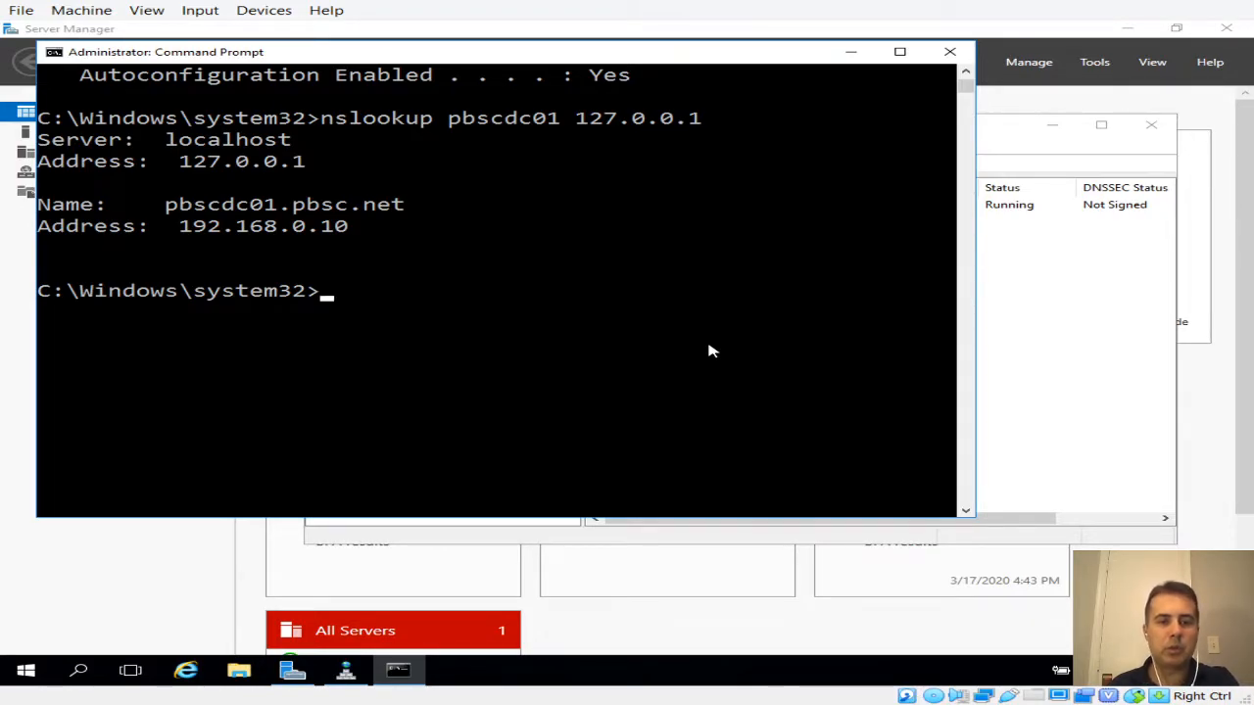
pyautogui.press('Up')
pyautogui.press('BackSpace')
pyautogui.press('BackSpace')
pyautogui.press('BackSpace')
pyautogui.press('BackSpace')
pyautogui.press('BackSpace')
pyautogui.press('BackSpace')
pyautogui.press('BackSpace')
pyautogui.press('BackSpace')
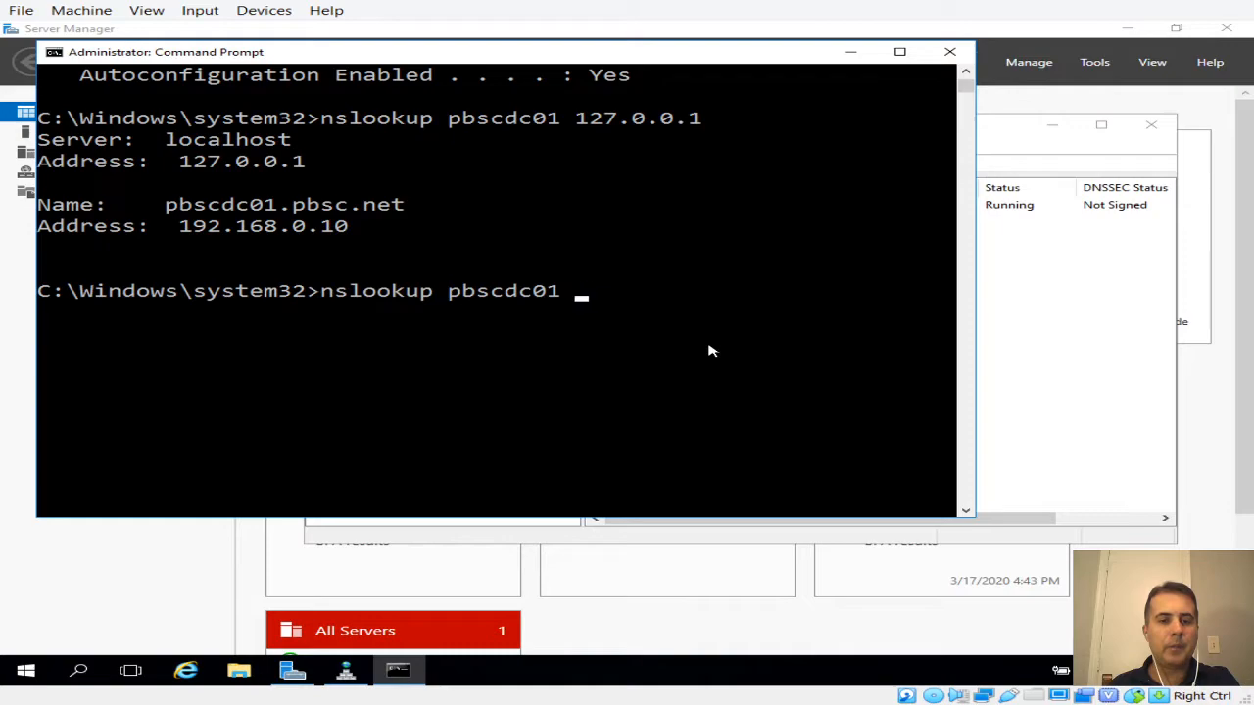
pyautogui.write('192')
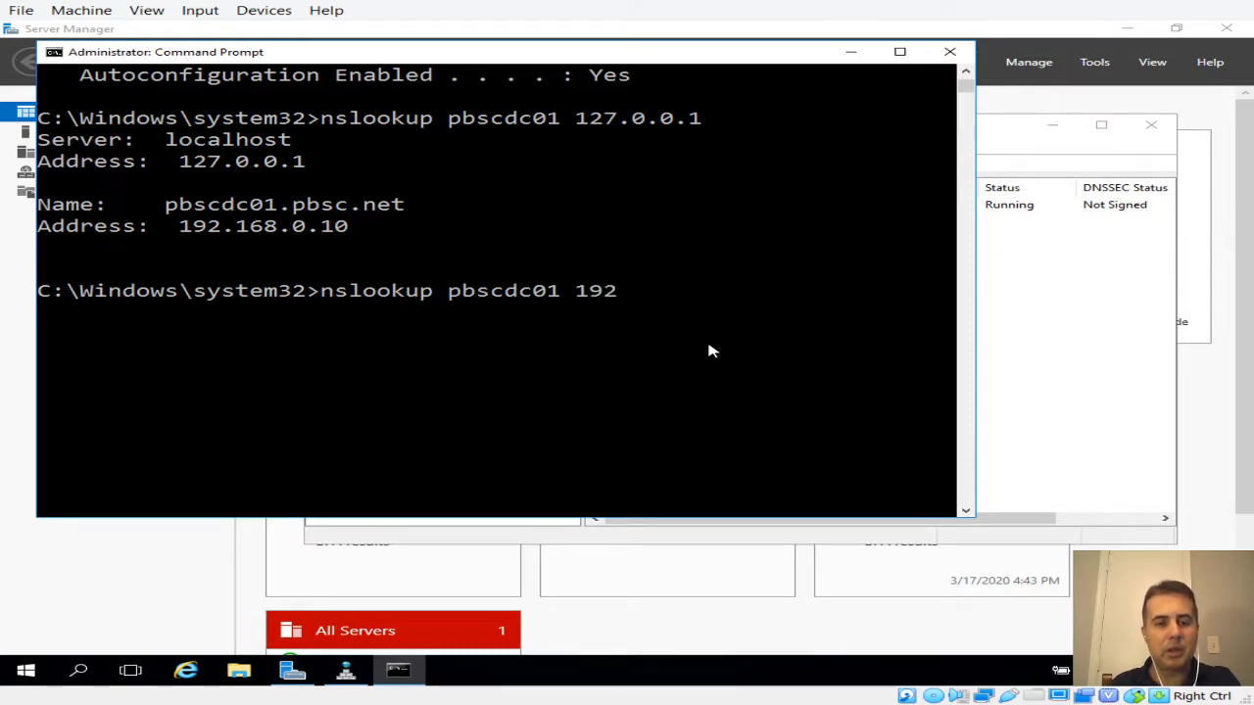
pyautogui.write('.168.0.10')
pyautogui.press('Return')
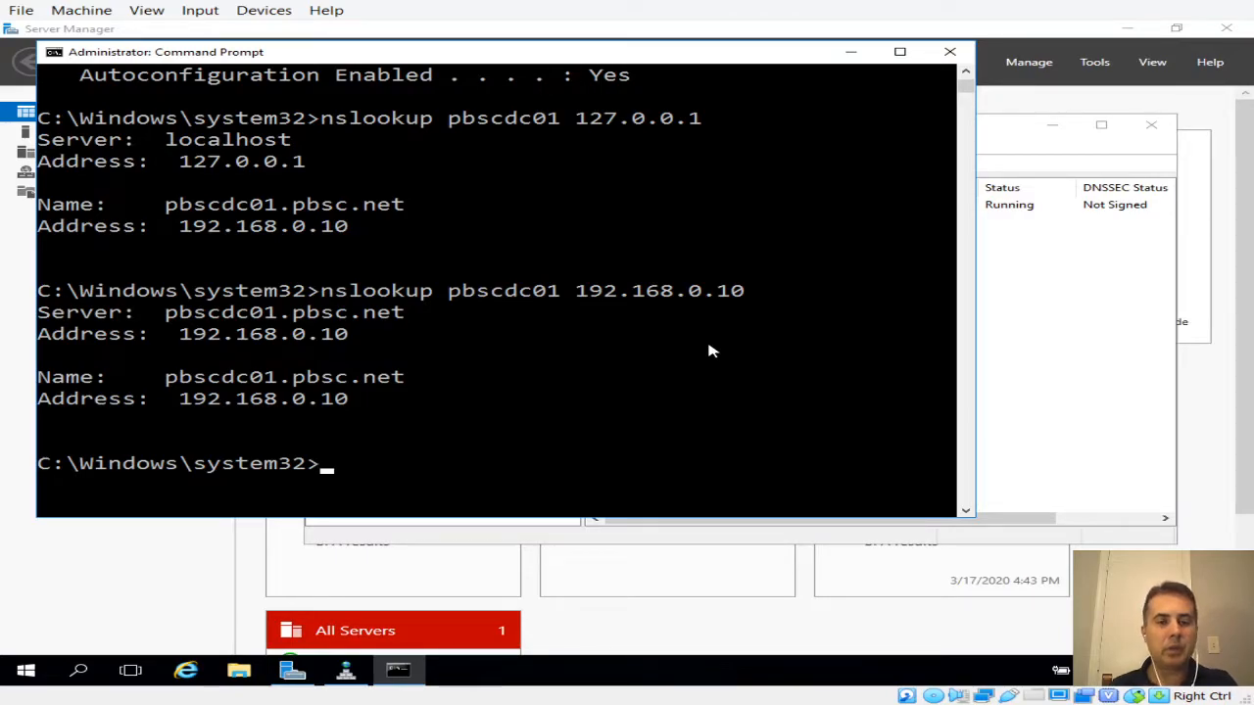
# Inspect the pbscdc01 A record in pbsc.net and the 192.168.0.10 PTR record, then close DNS Manager
pyautogui.click(950, 52)
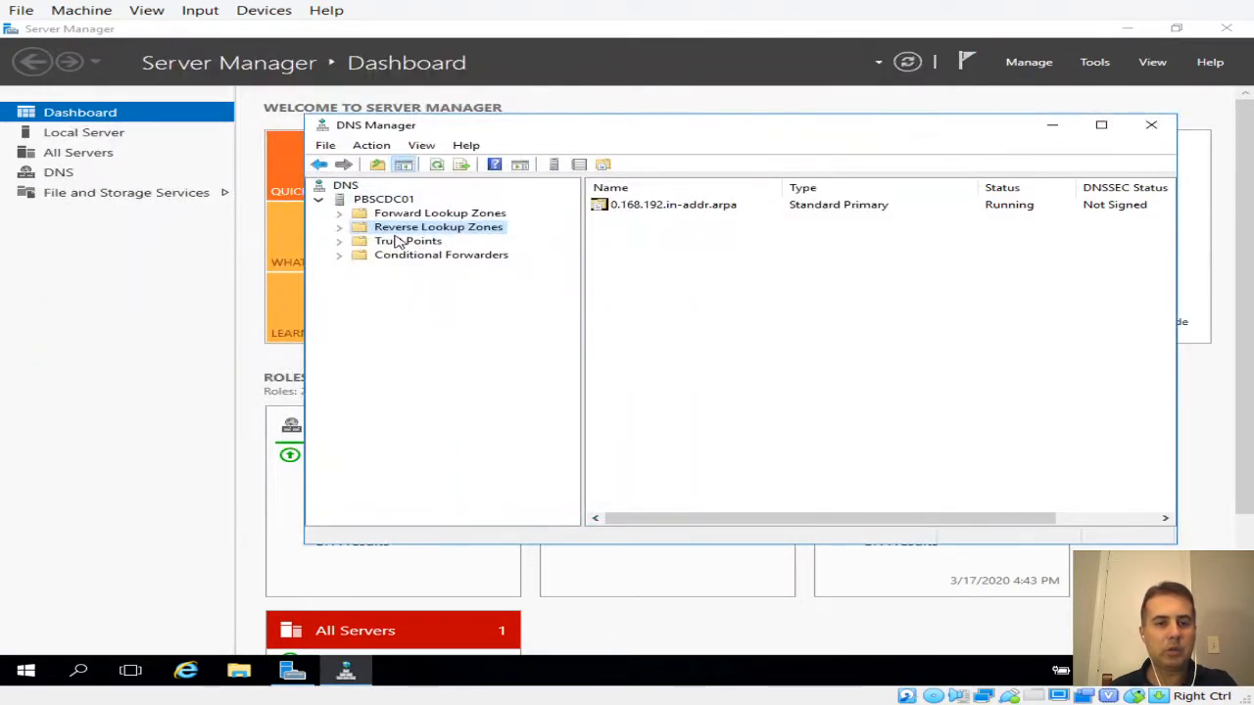
pyautogui.click(338, 228)
pyautogui.click(339, 214)
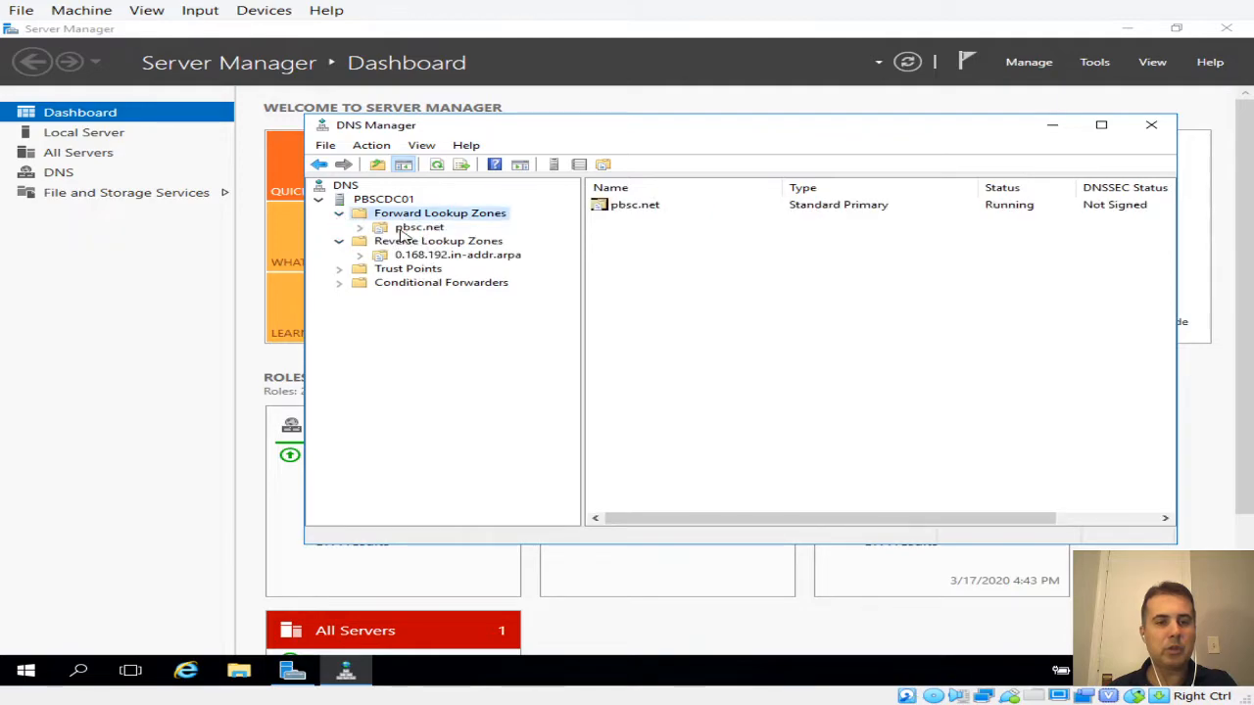
pyautogui.click(407, 229)
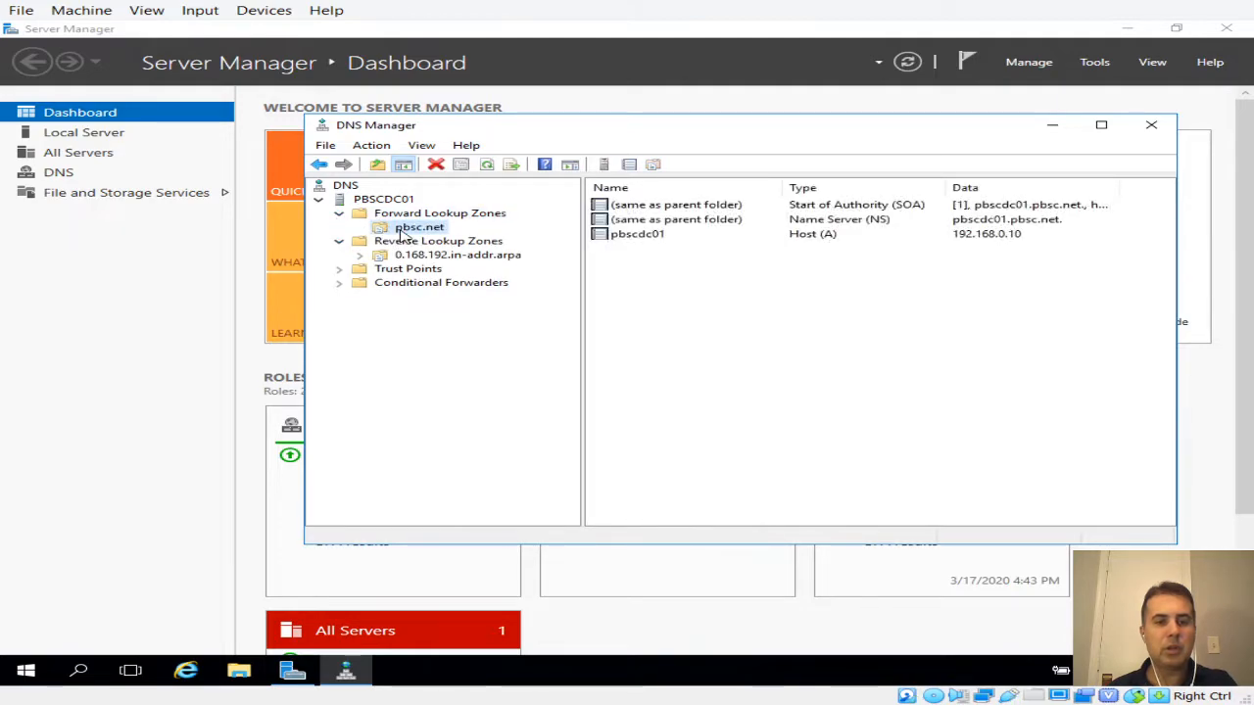
pyautogui.click(825, 237)
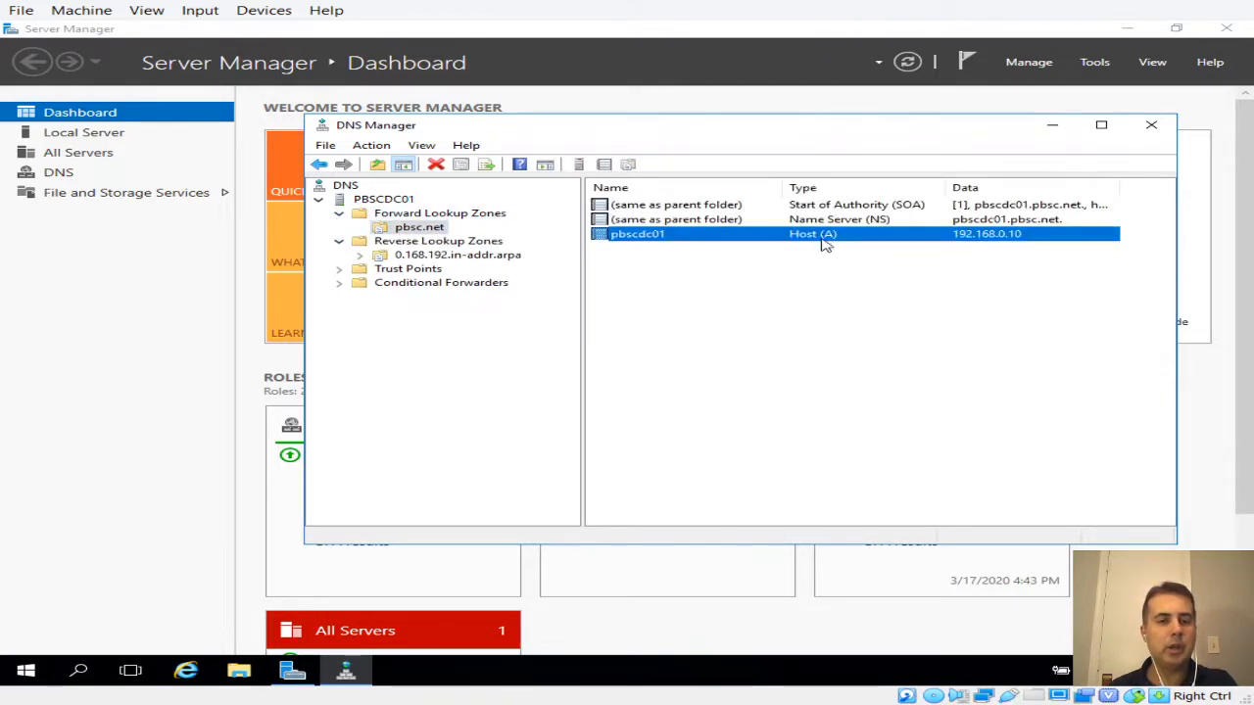
pyautogui.click(454, 259)
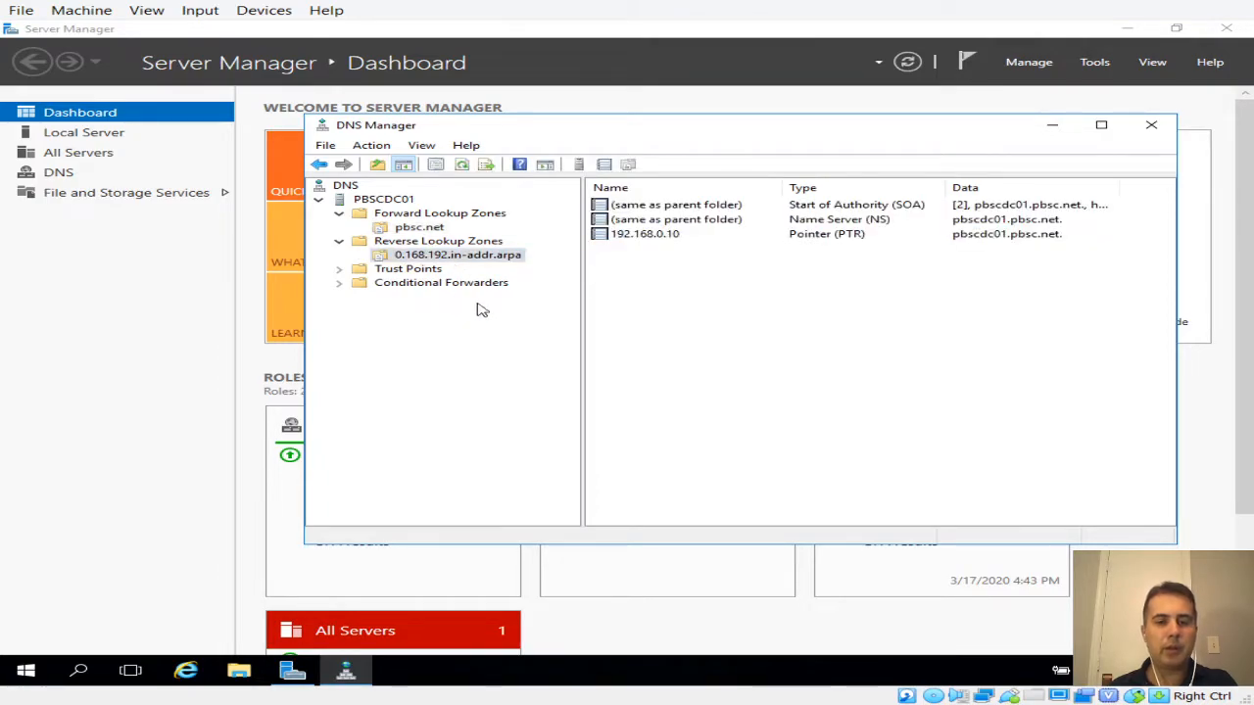
pyautogui.click(850, 237)
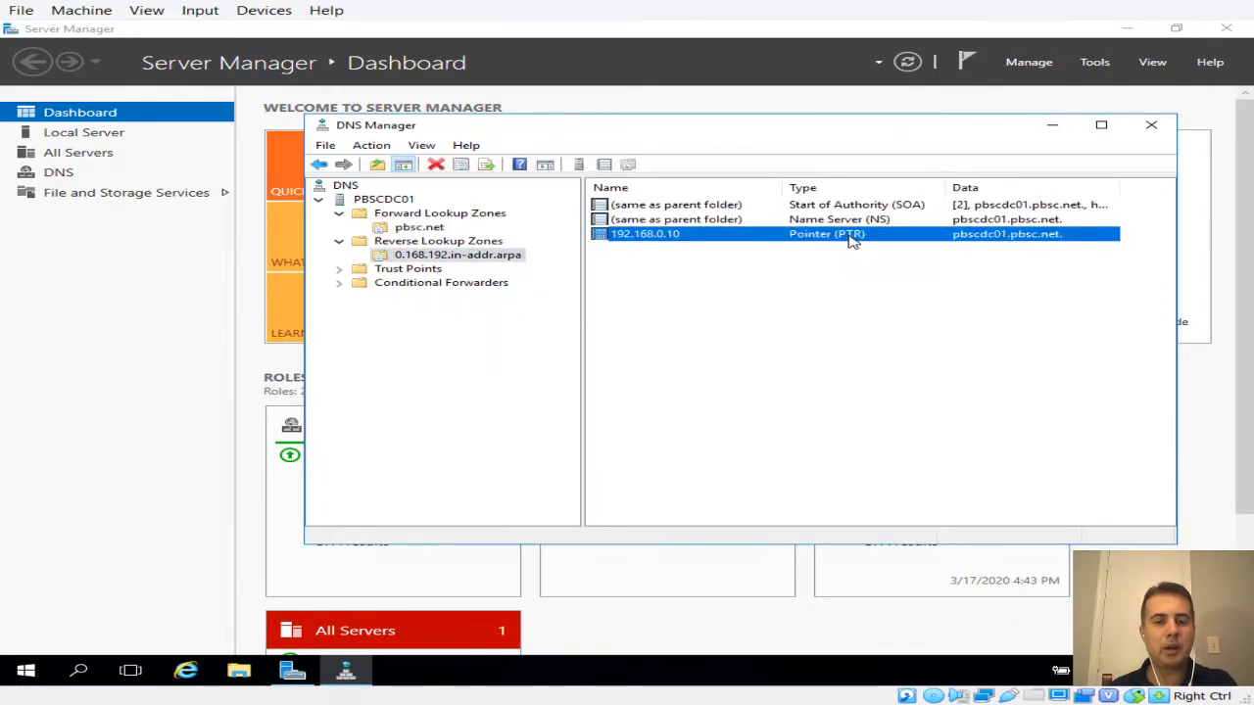
pyautogui.click(421, 228)
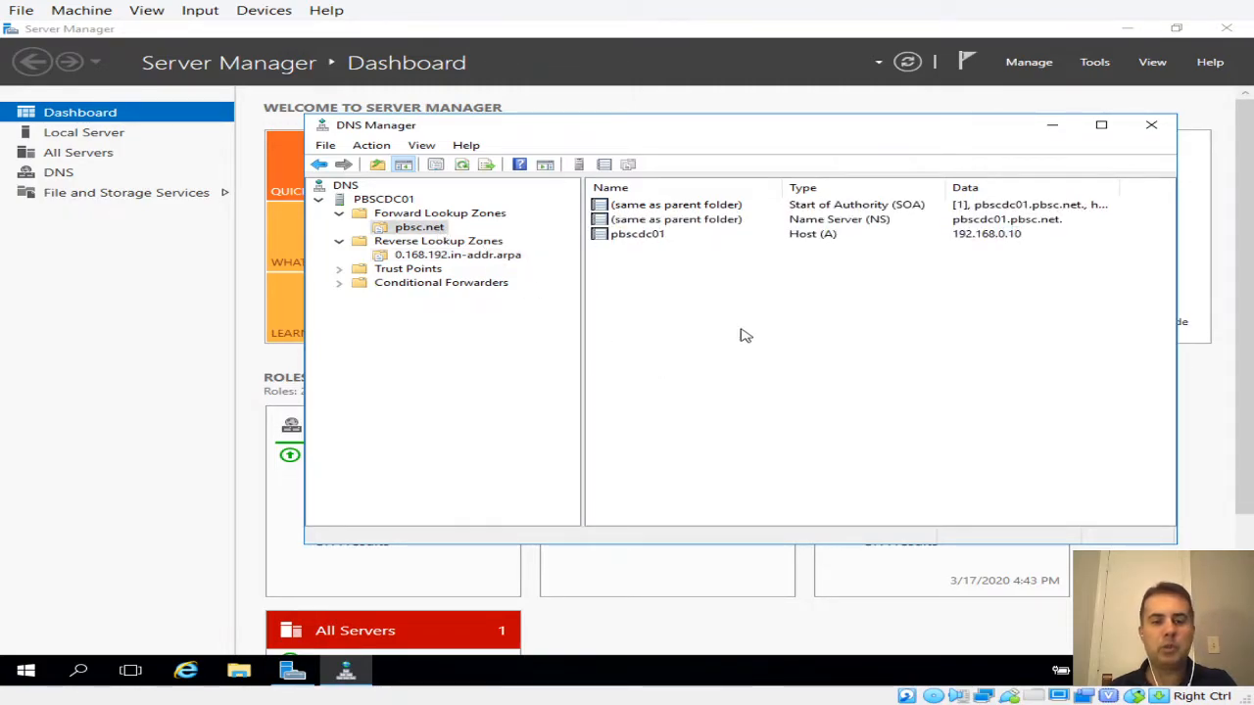
pyautogui.click(1151, 124)
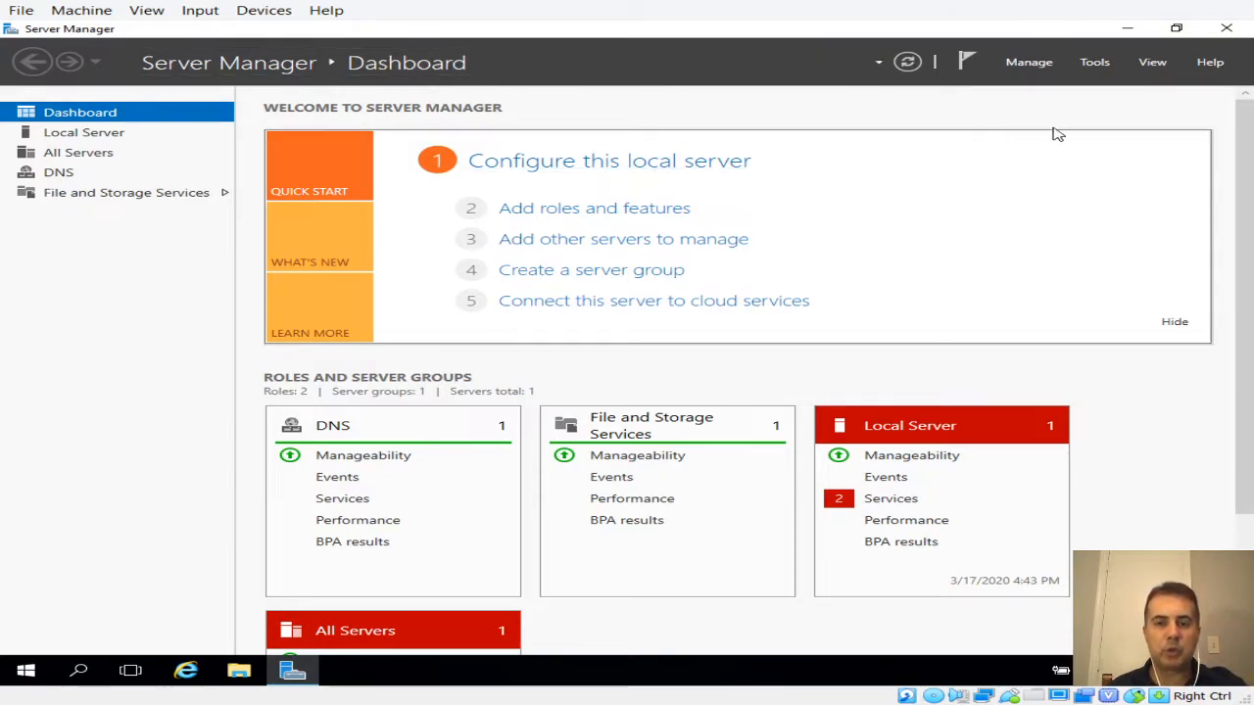
# Start Add Roles and Features with role-based installation and PBSCDC01 as the destination server
pyautogui.click(1033, 65)
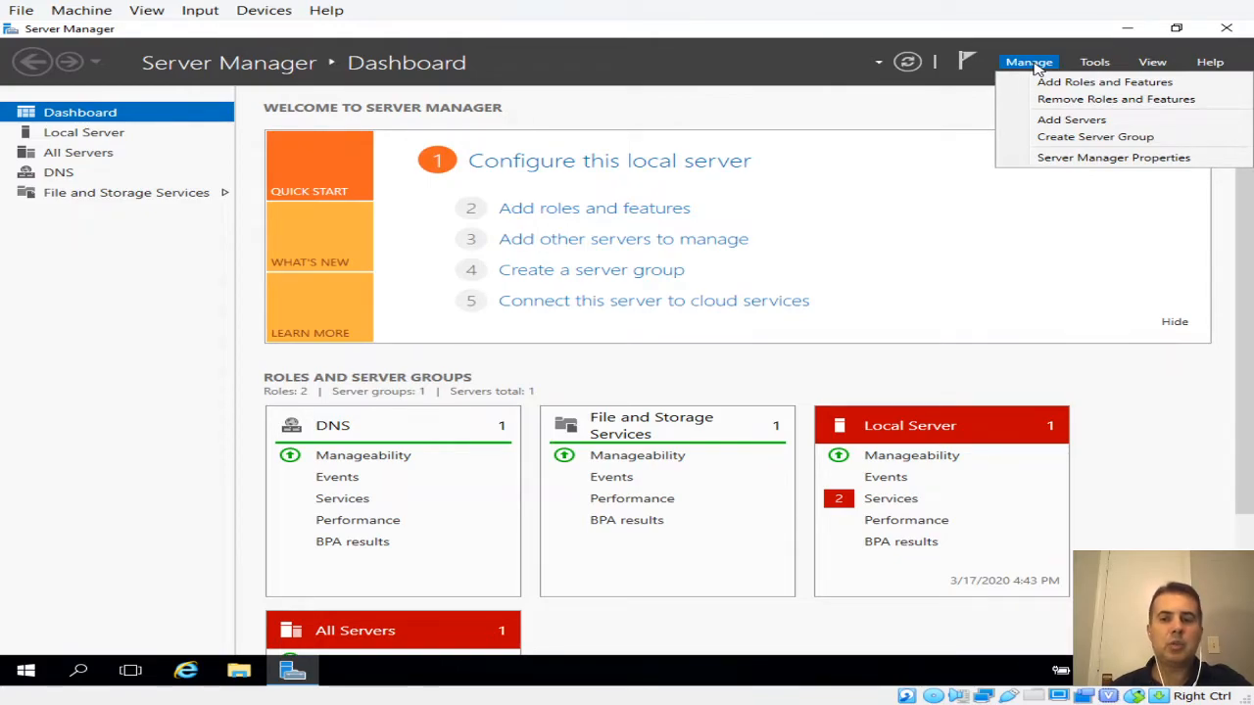
pyautogui.click(1045, 83)
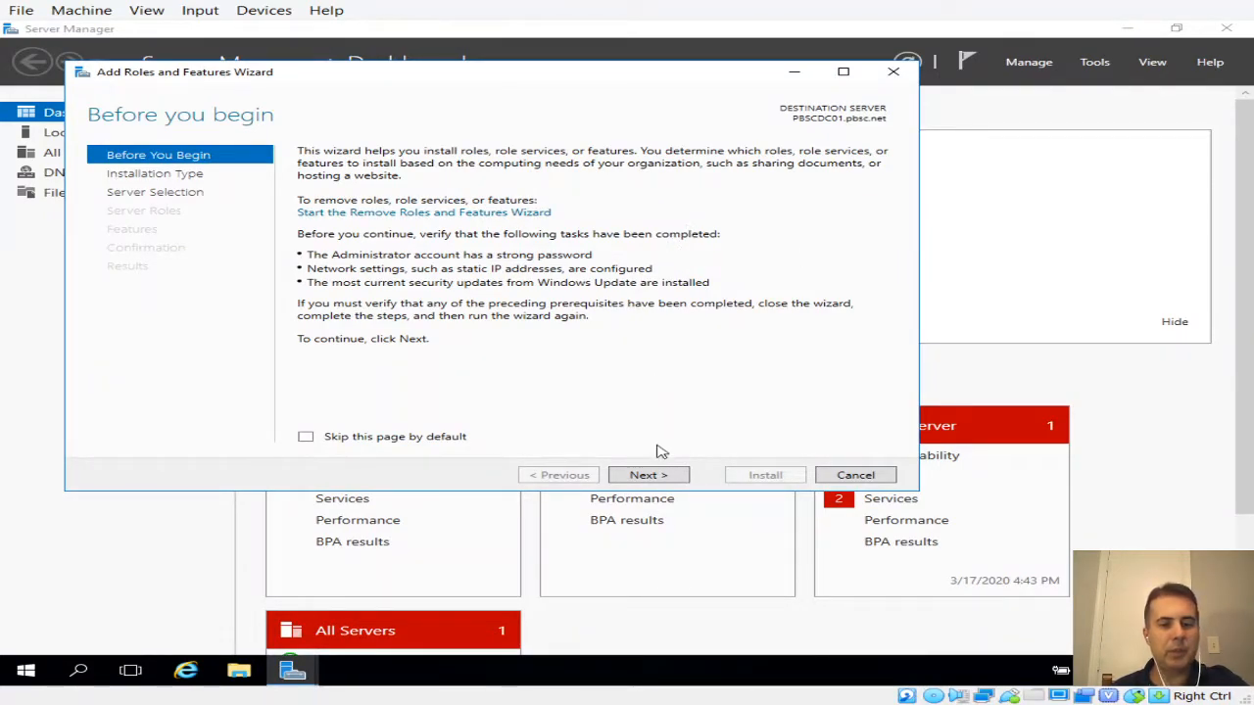
pyautogui.click(664, 478)
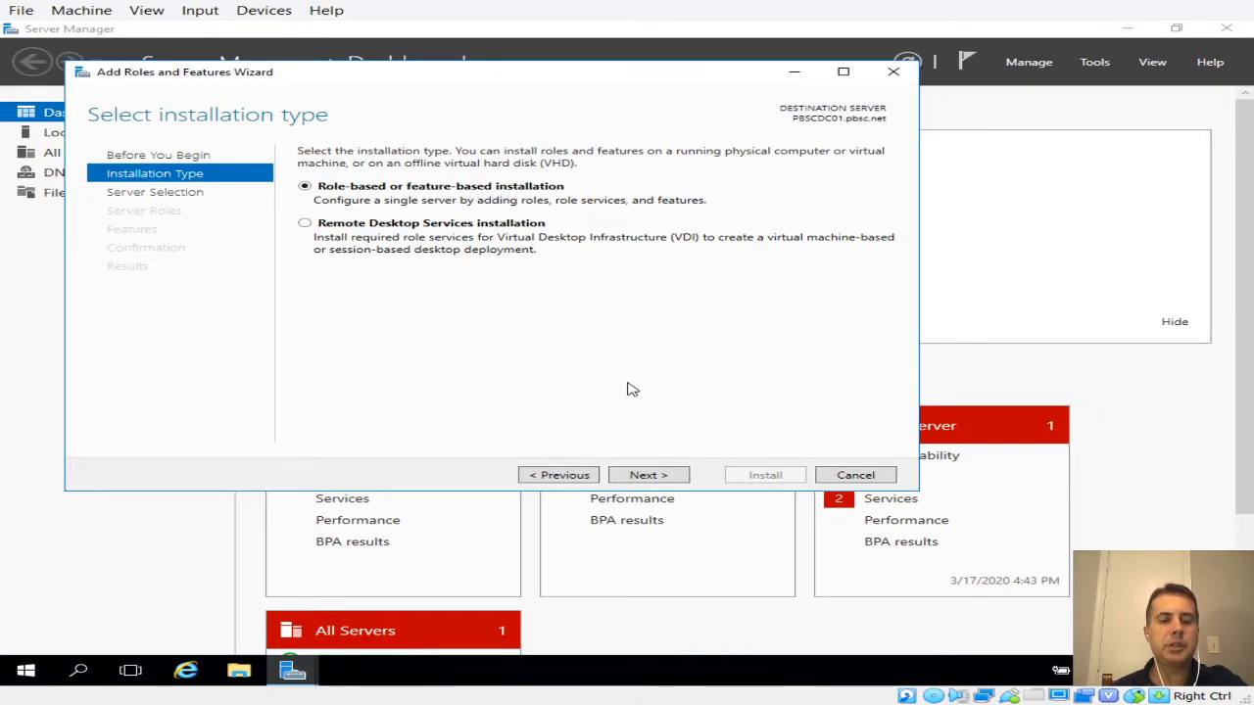
pyautogui.click(658, 479)
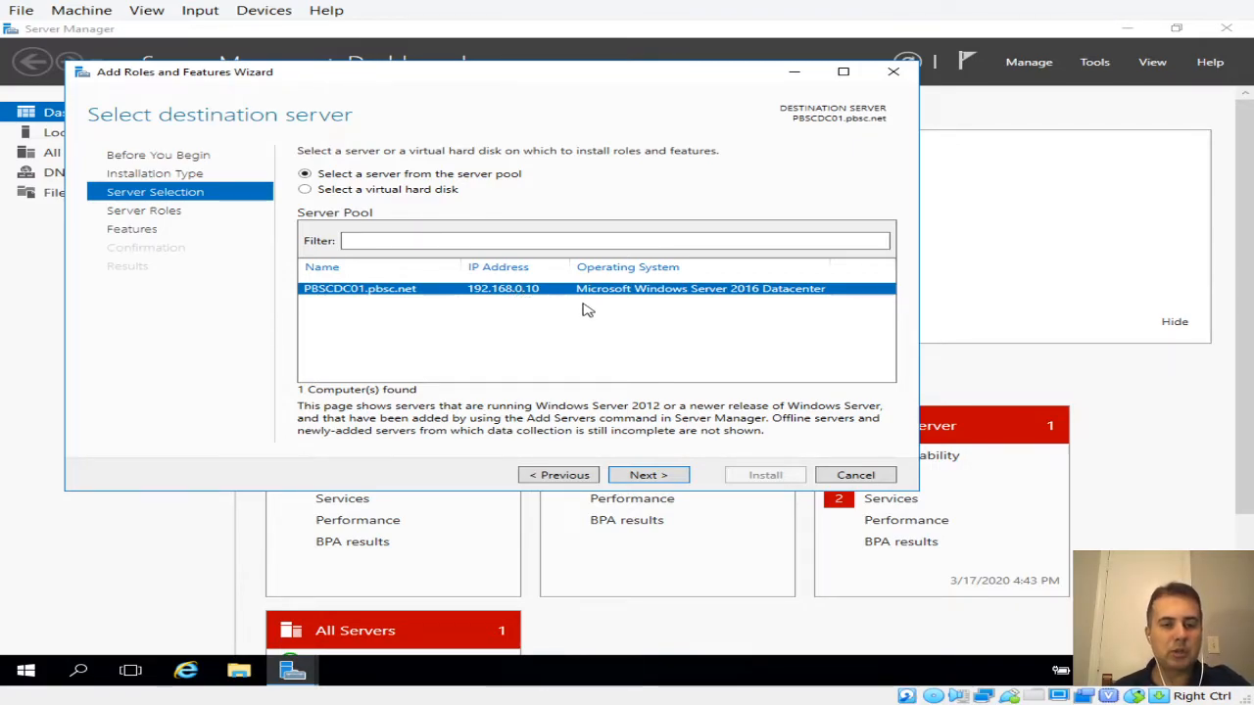
pyautogui.click(638, 476)
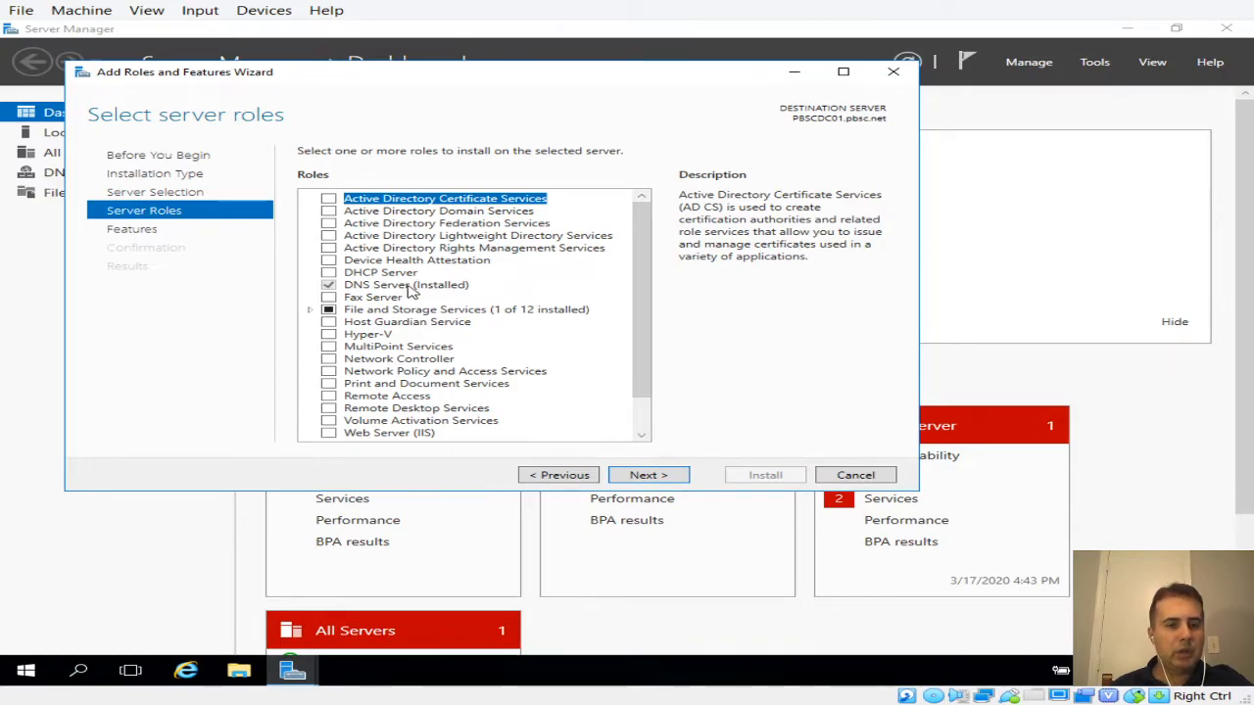
# Select DHCP Server, add its DHCP Server Tools features, and continue to Features
pyautogui.click(328, 273)
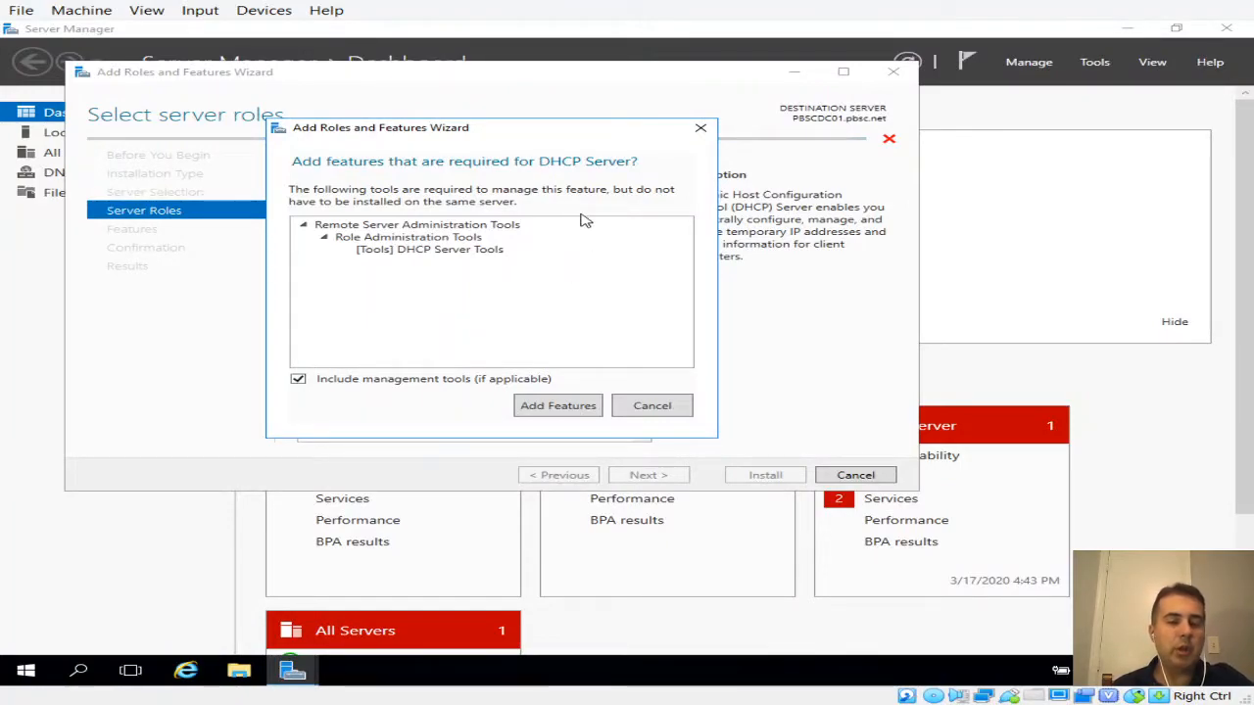
pyautogui.click(557, 406)
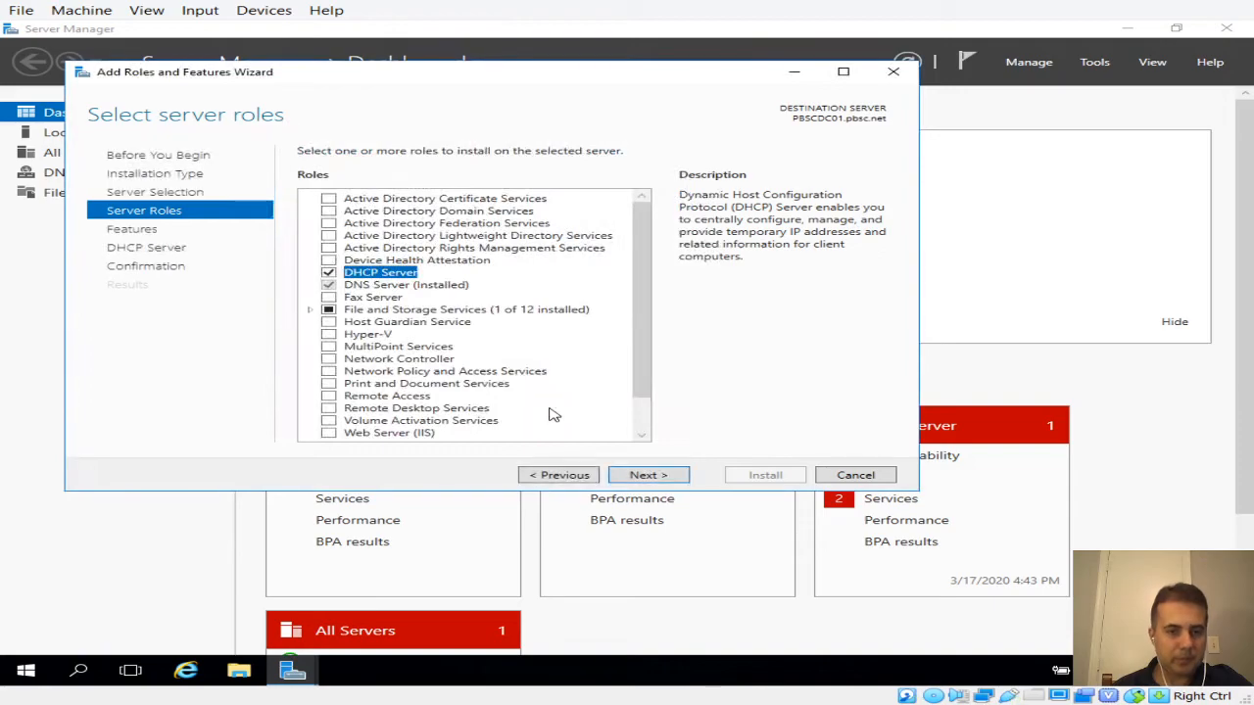
pyautogui.click(649, 475)
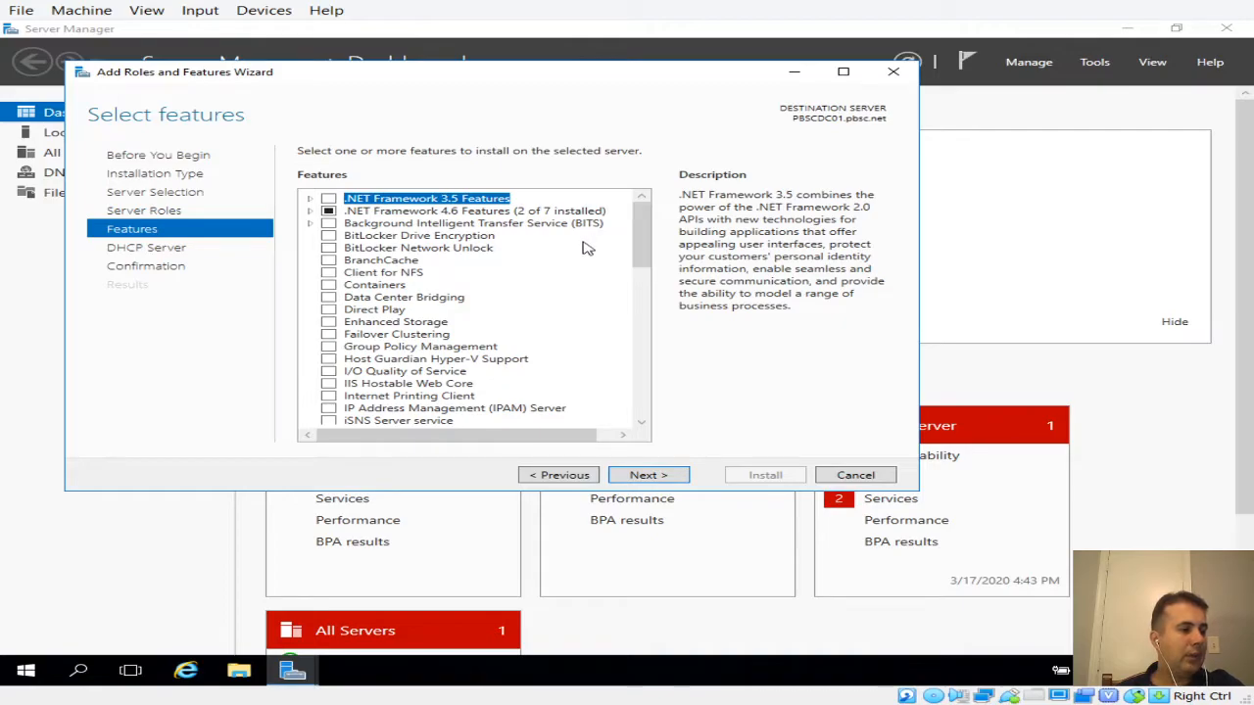
# Skip the Features page without selecting any additional features
pyautogui.moveTo(647, 255); pyautogui.dragTo(646, 250)
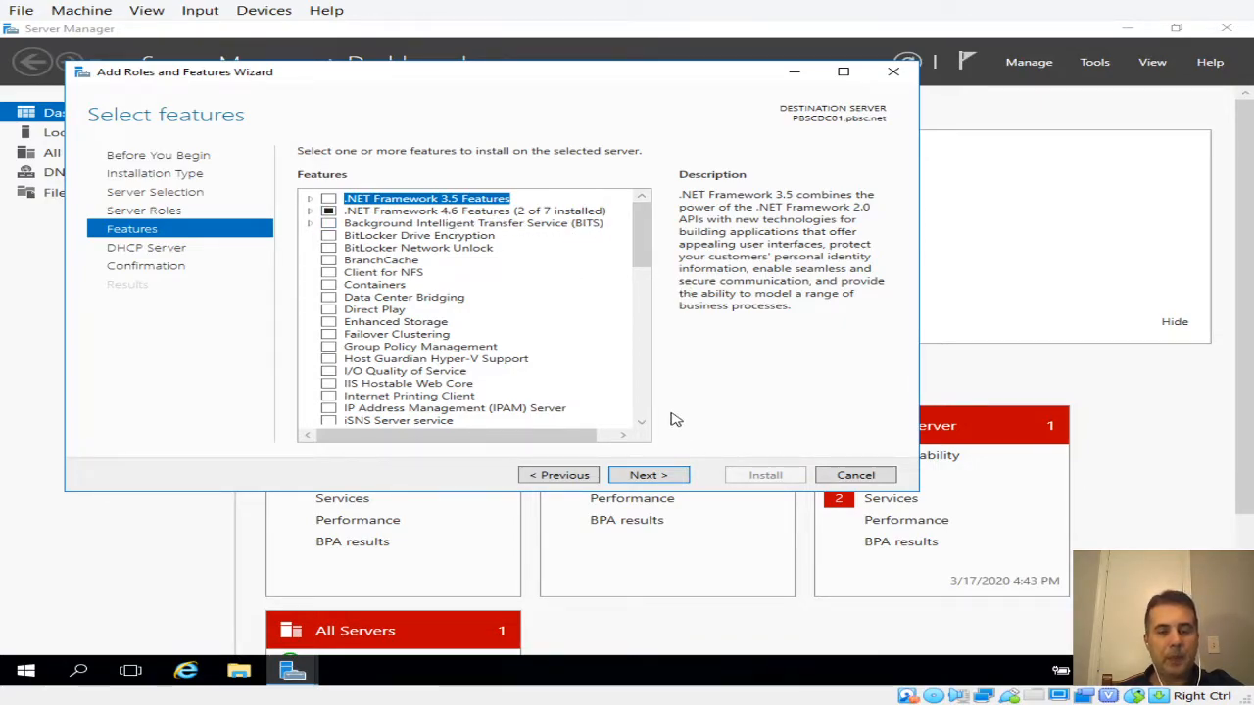
pyautogui.click(648, 476)
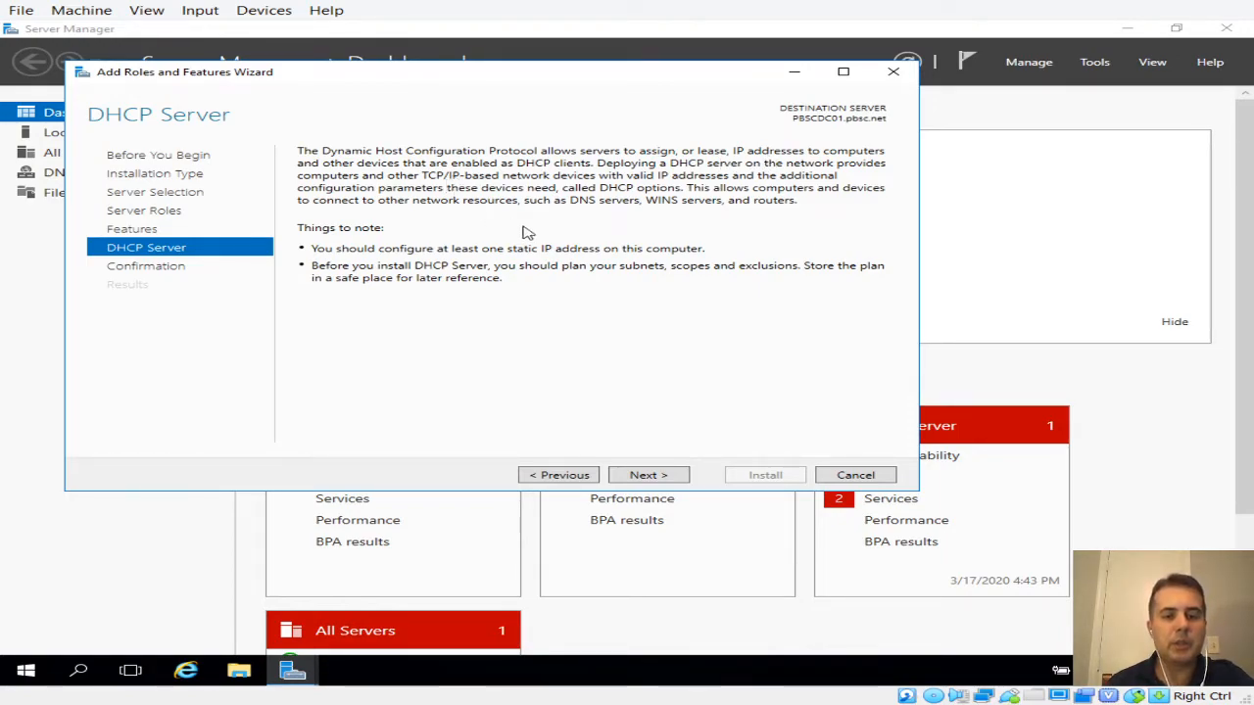
# Continue past the DHCP Server notes and install the role on PBSCDC01.pbsc.net
pyautogui.click(644, 477)
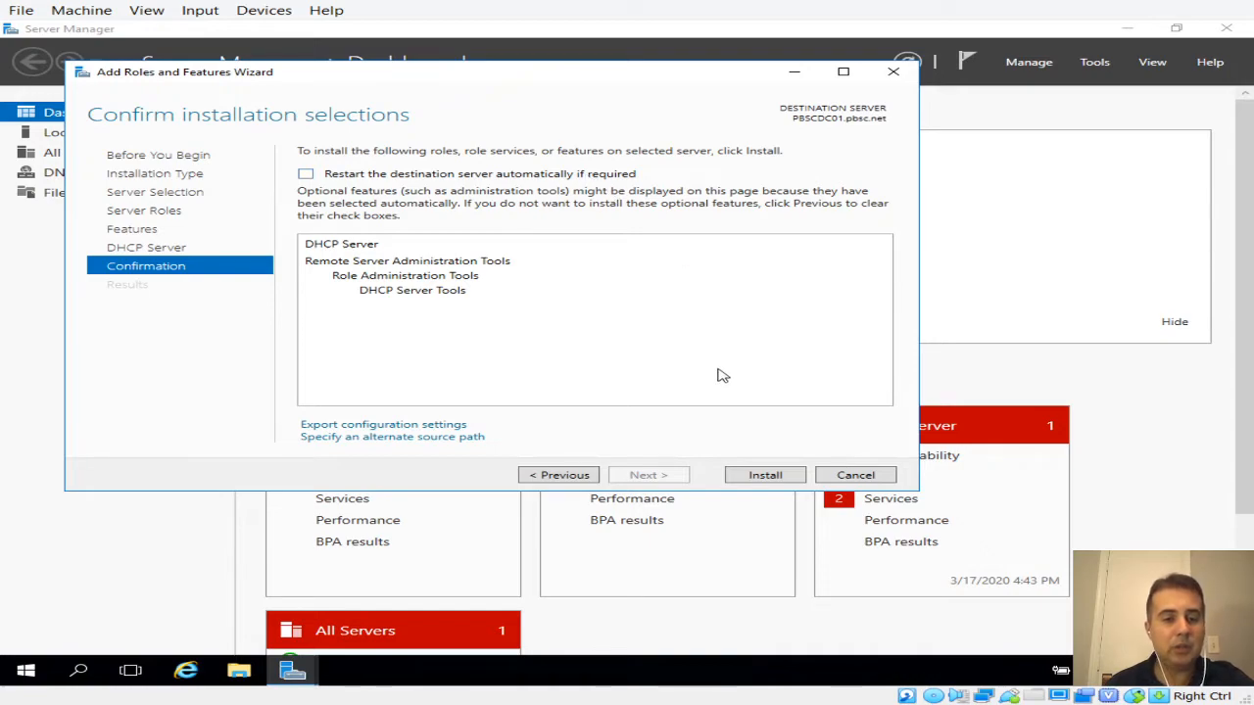
pyautogui.click(752, 479)
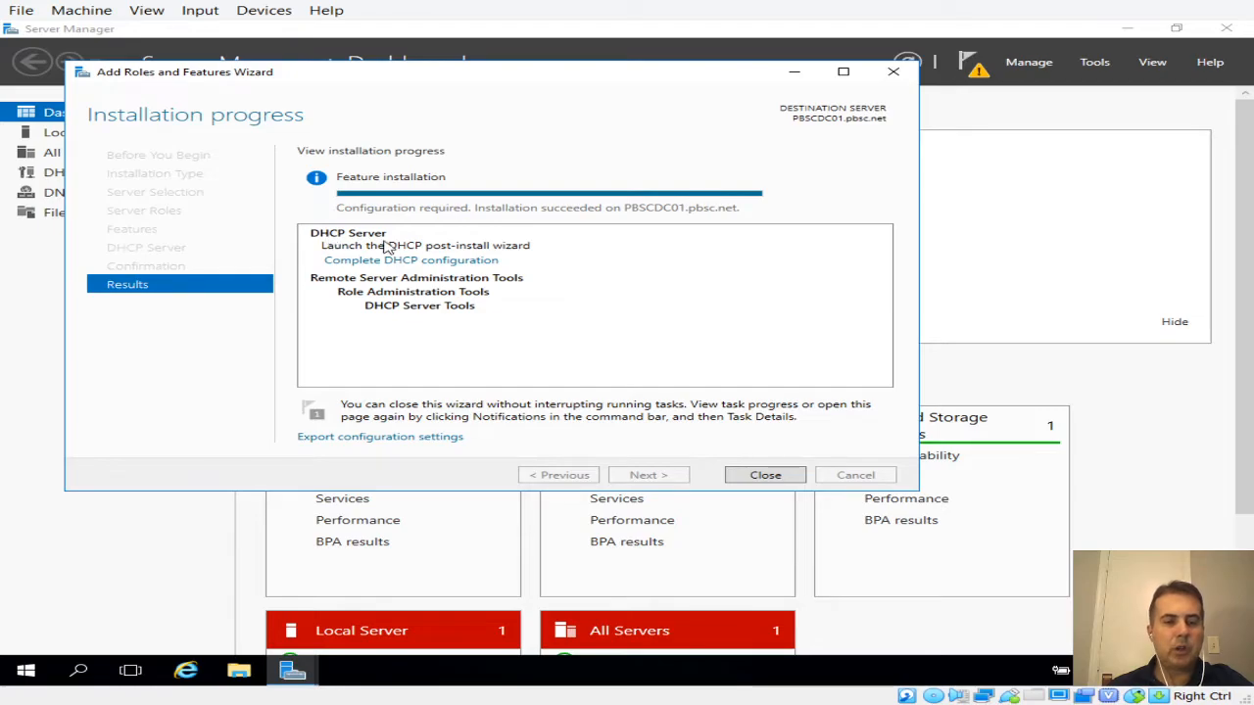
# Close the finished wizard and launch Complete DHCP configuration from Notifications
pyautogui.click(755, 476)
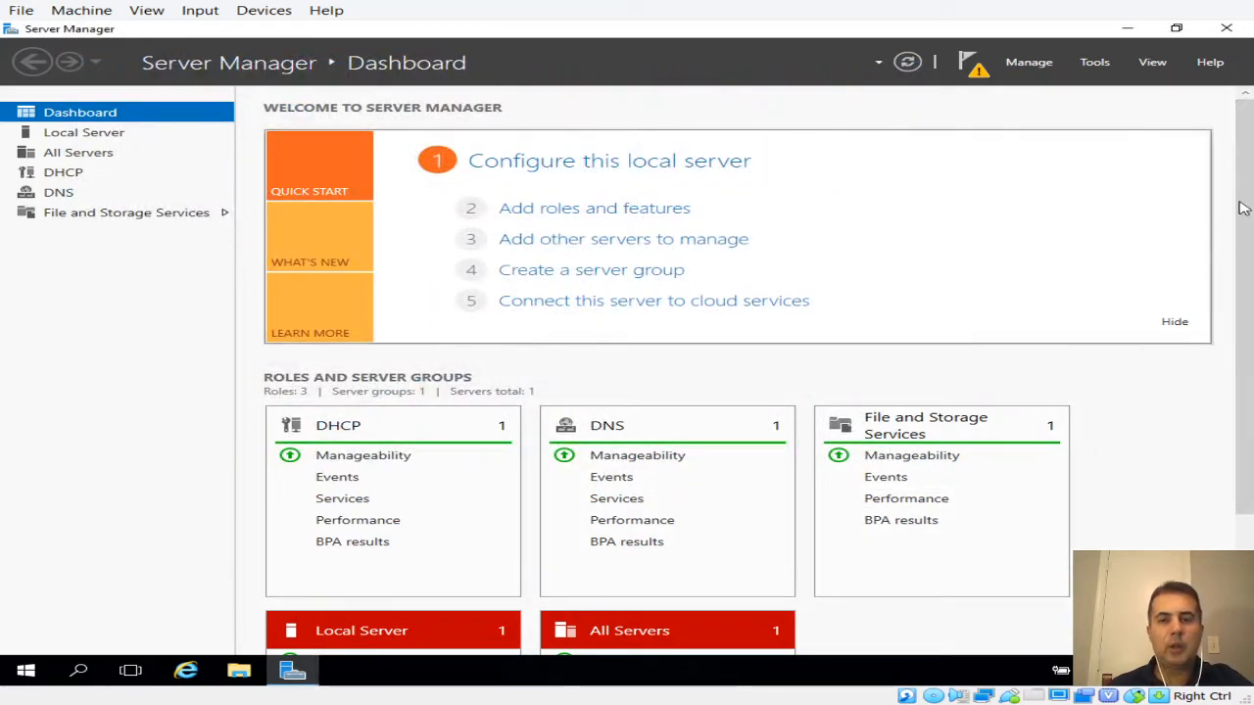
pyautogui.click(969, 75)
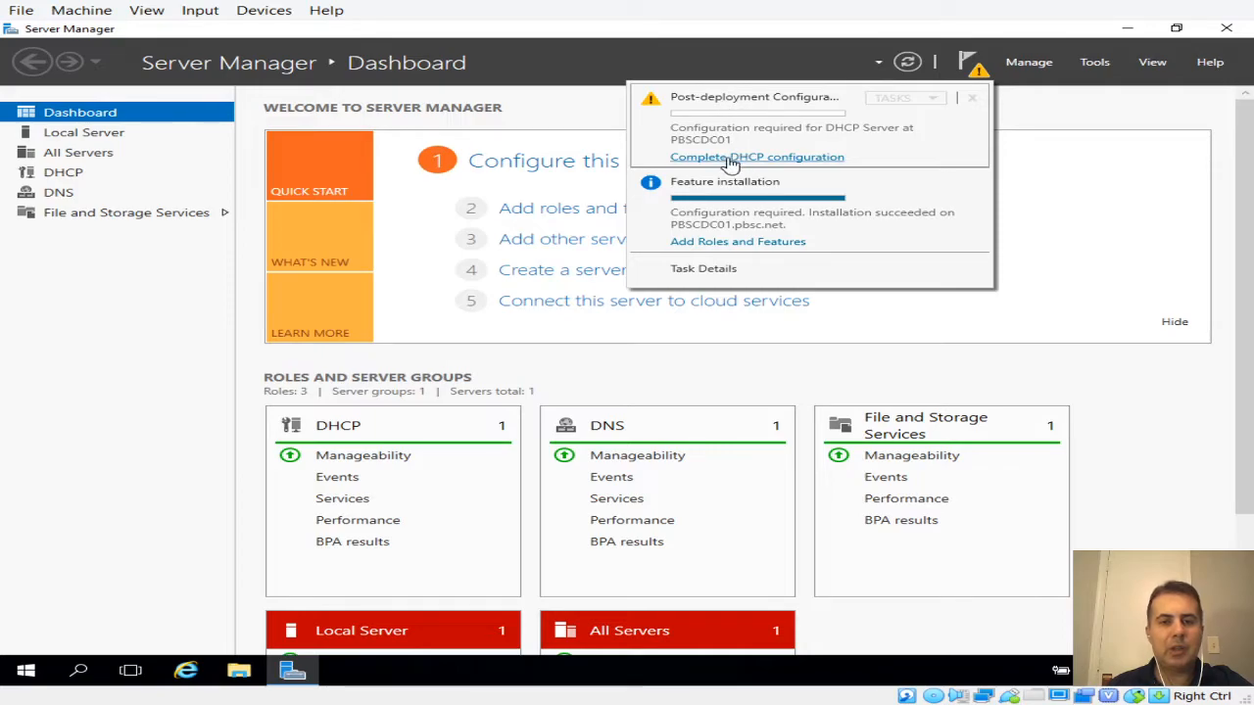
pyautogui.click(750, 160)
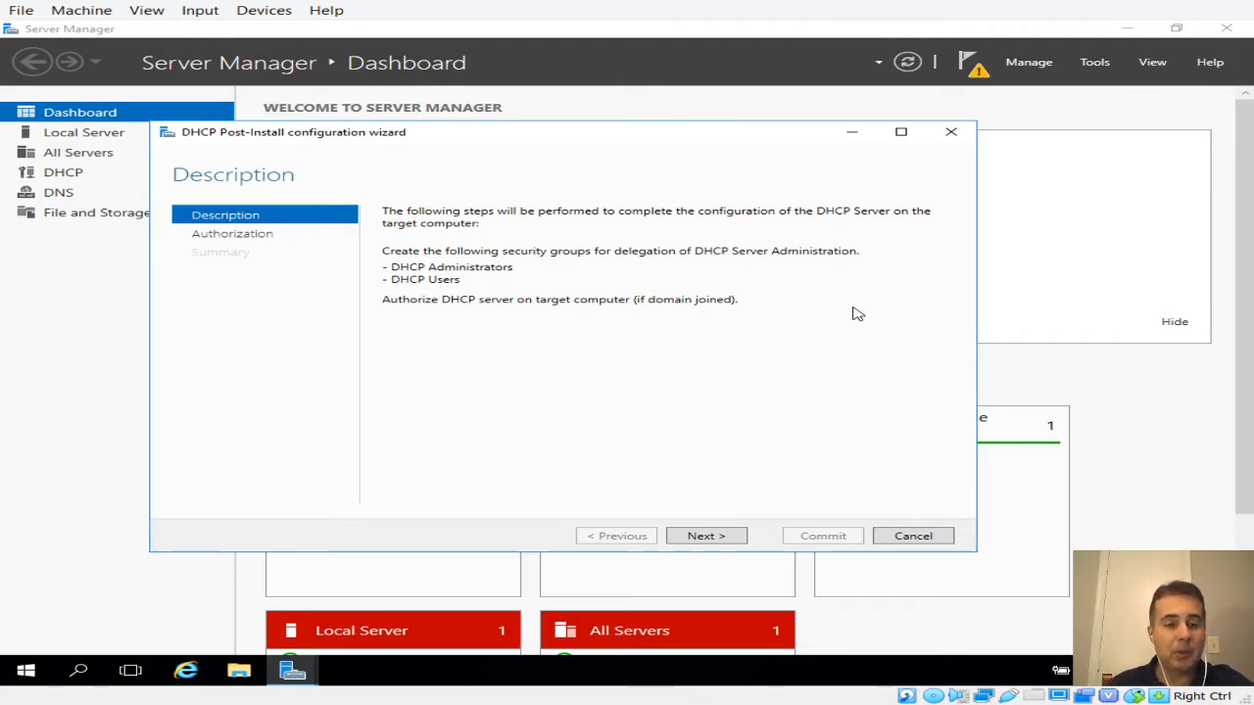
# Reposition the DHCP post-install wizard and reach its Authorization page
pyautogui.moveTo(696, 140); pyautogui.dragTo(714, 139)
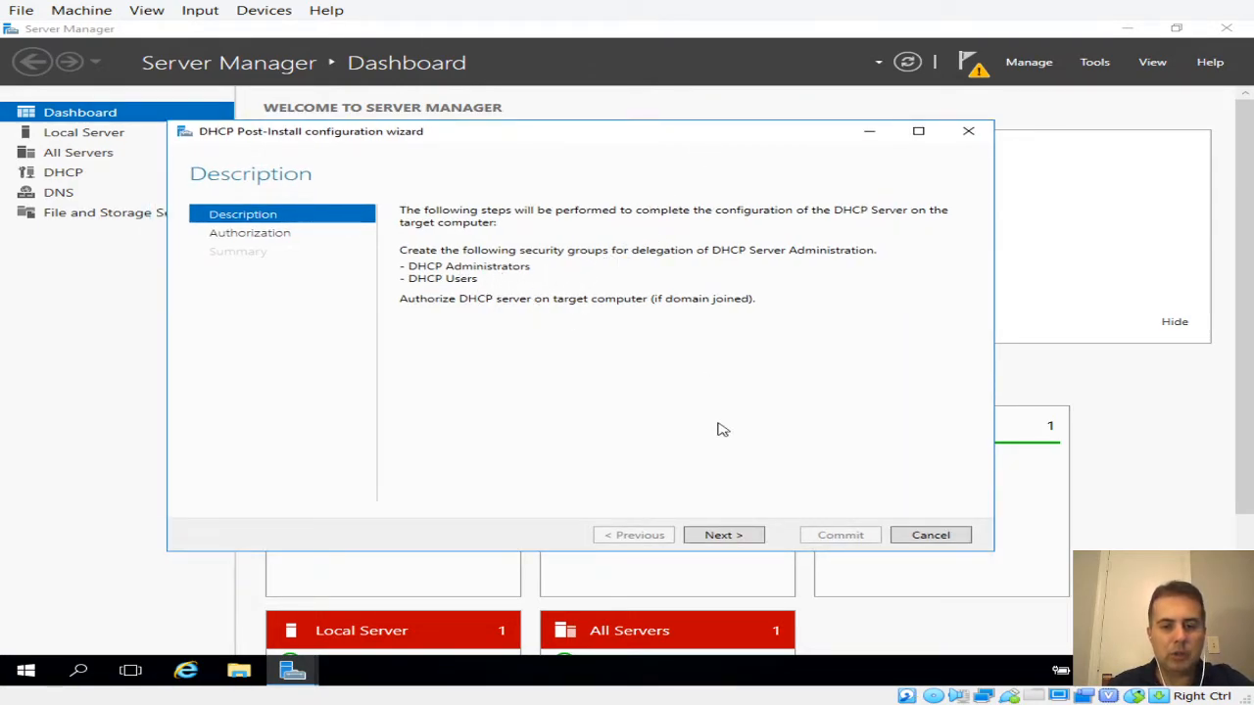
pyautogui.click(721, 536)
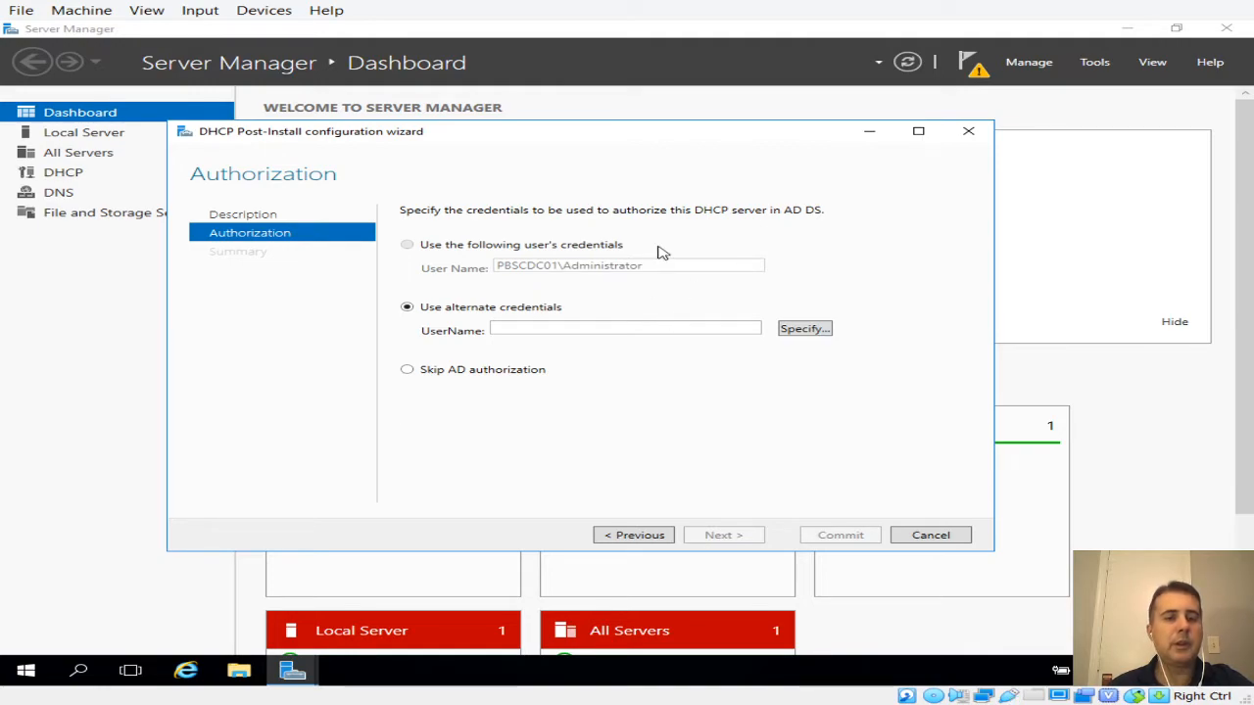
pyautogui.moveTo(612, 145); pyautogui.dragTo(692, 139)
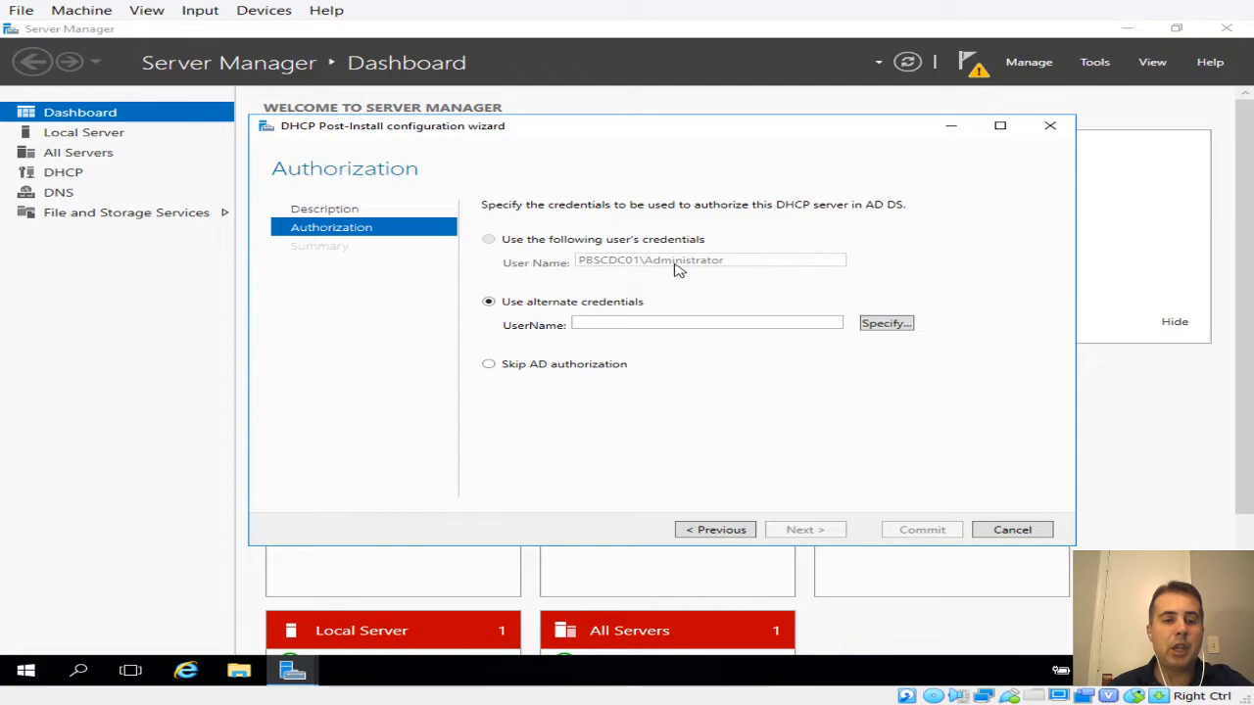
pyautogui.click(714, 529)
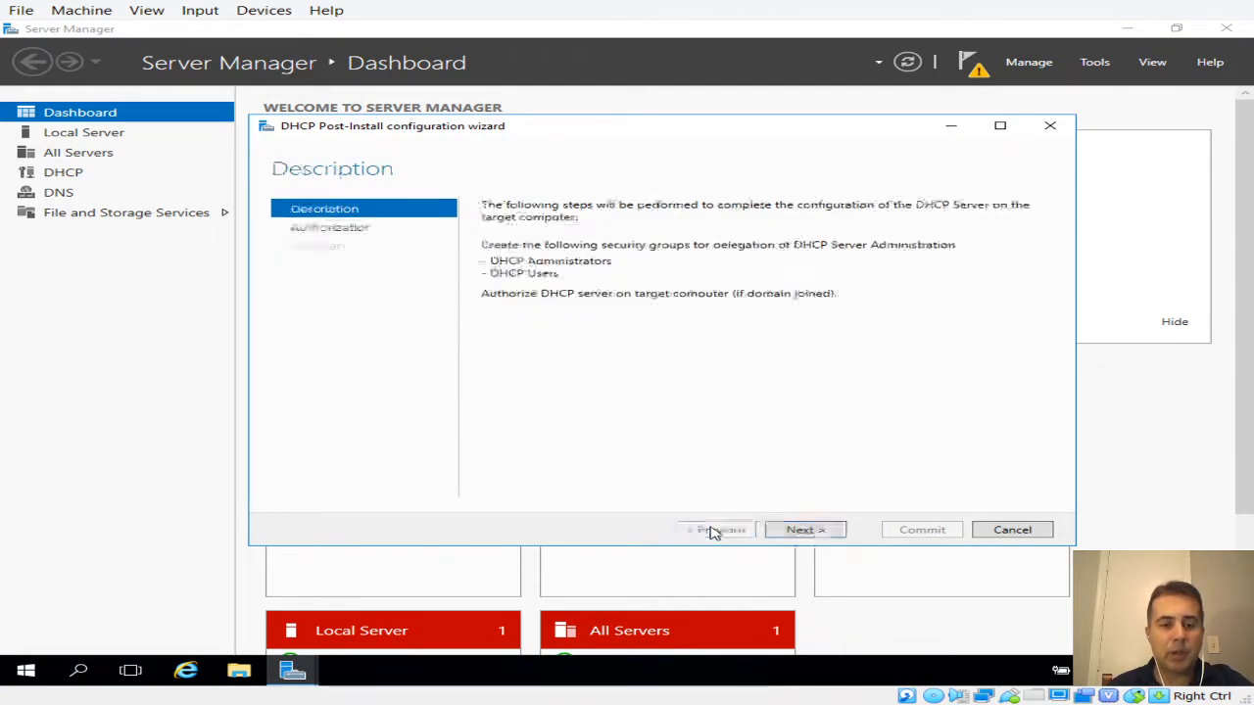
pyautogui.click(803, 529)
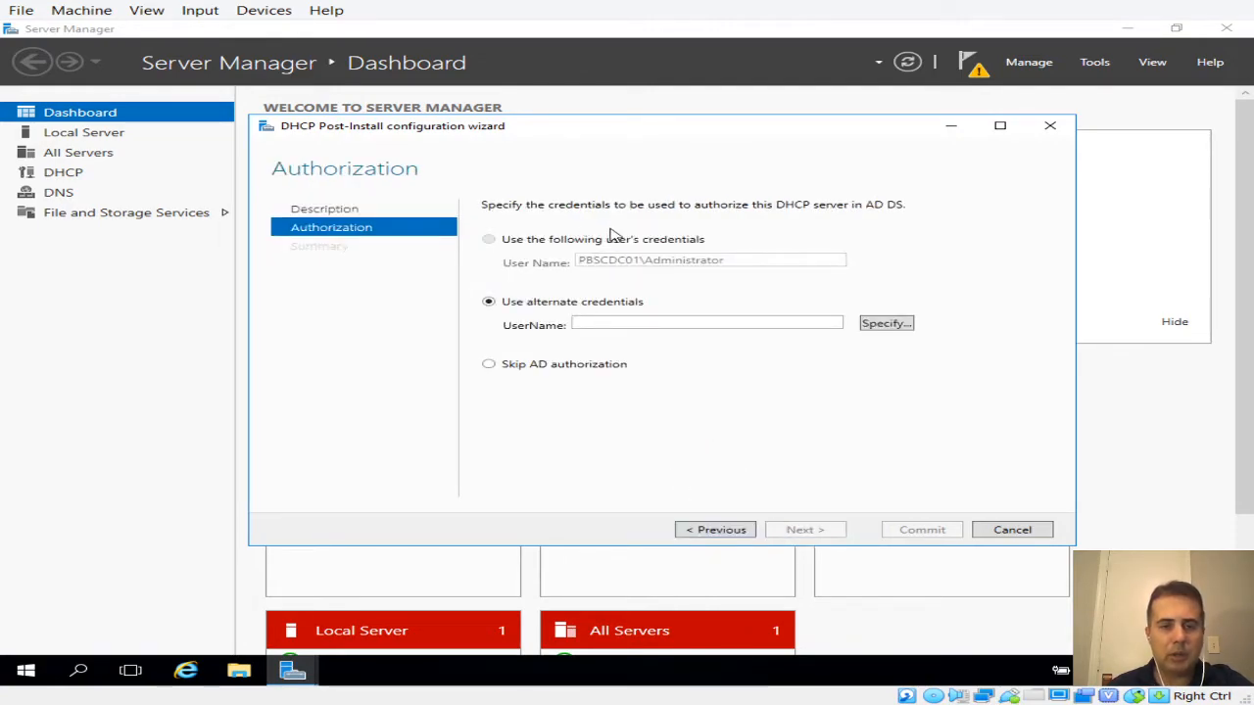
# Specify alternate credentials using the administrator user name and its password
pyautogui.click(884, 331)
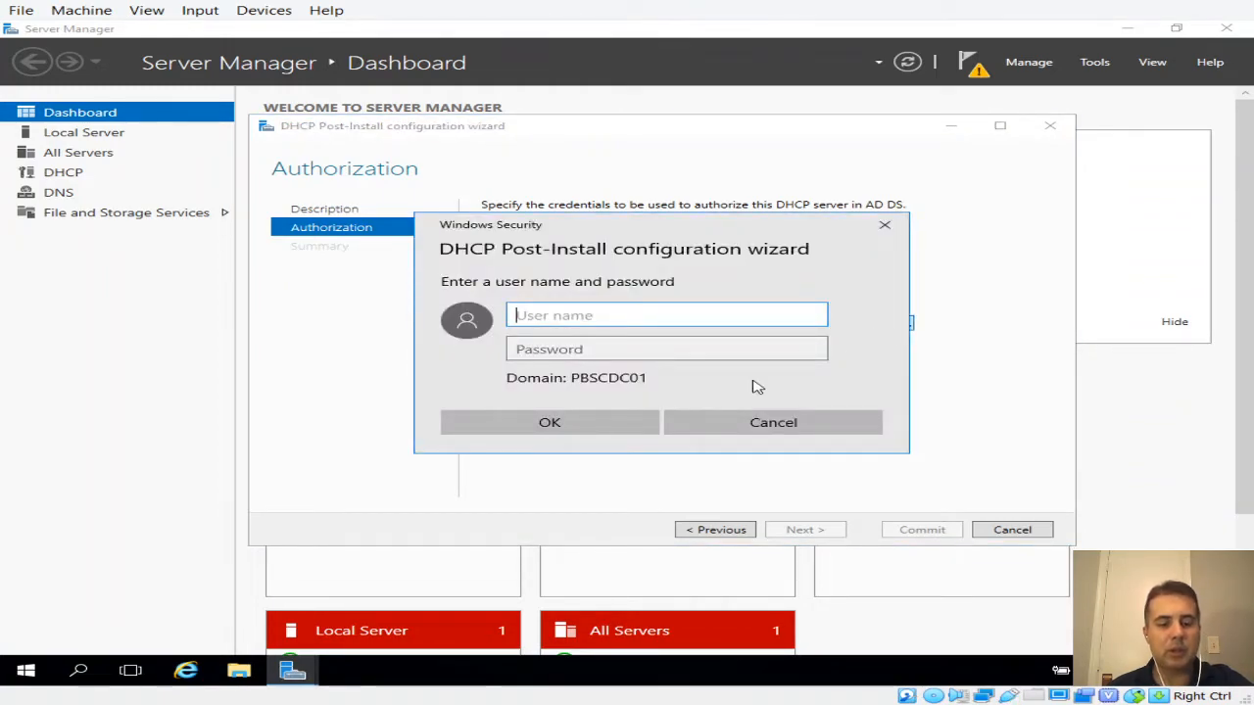
pyautogui.write('a')
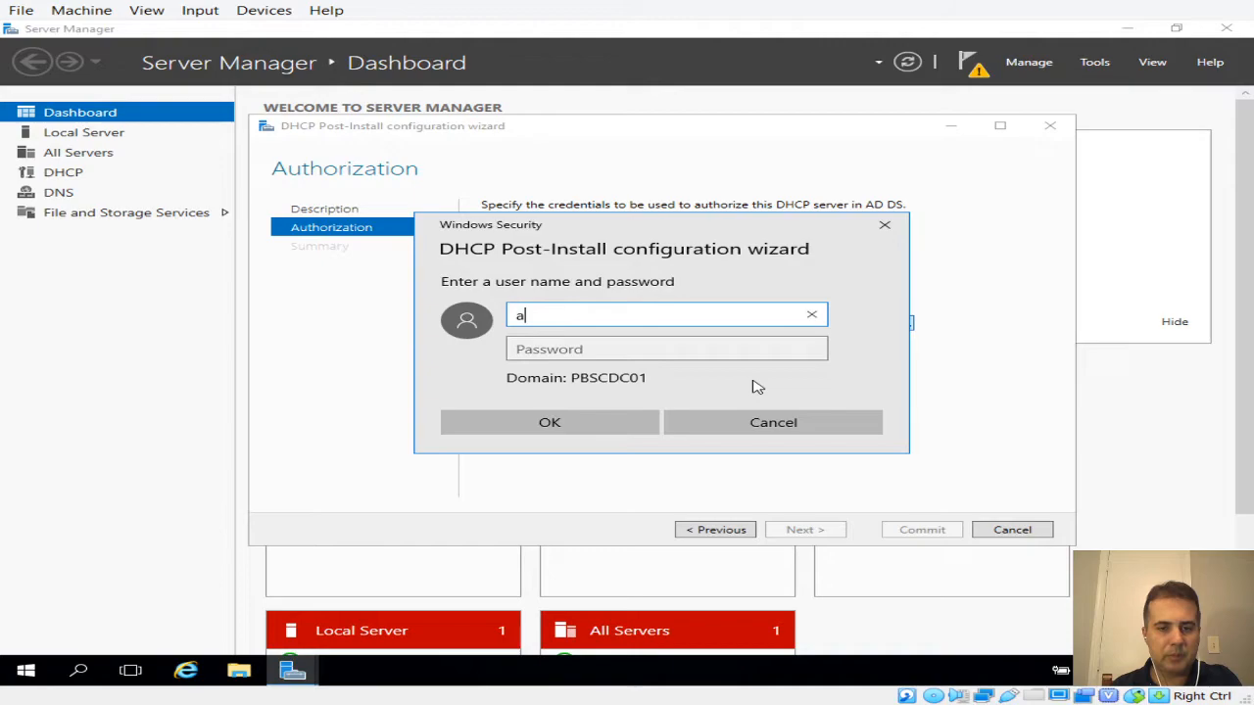
pyautogui.write('dministrator')
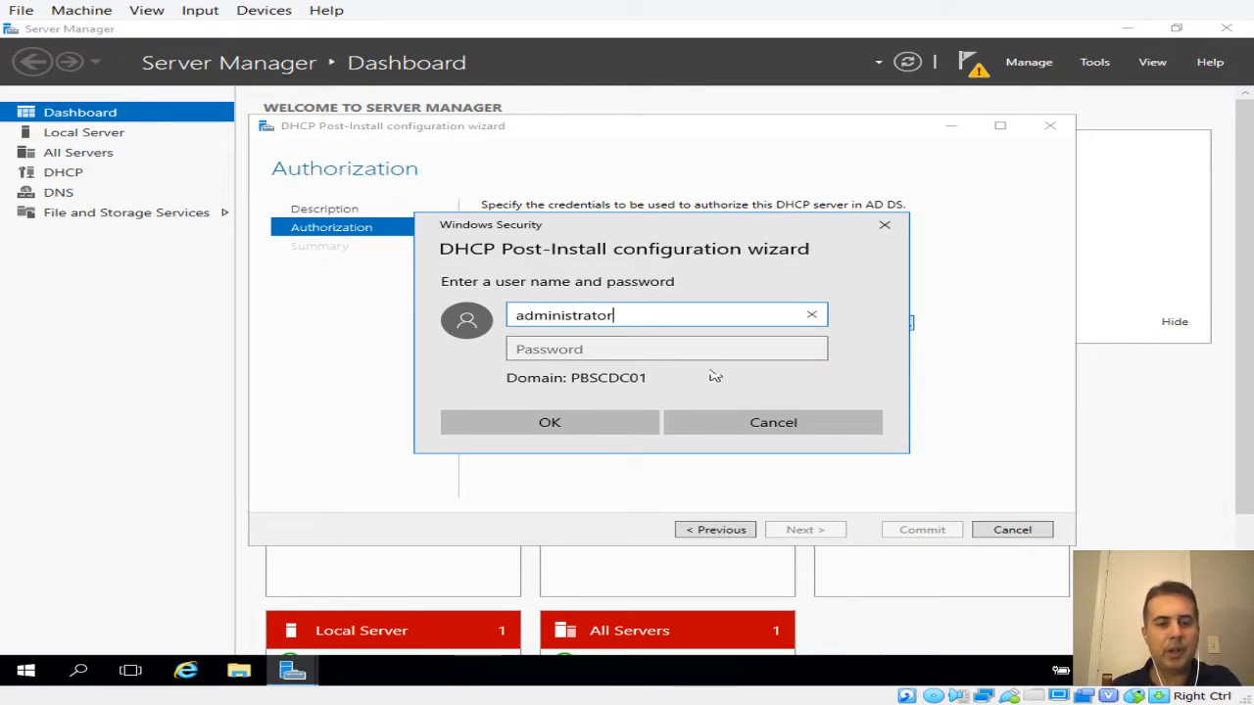
pyautogui.click(640, 345)
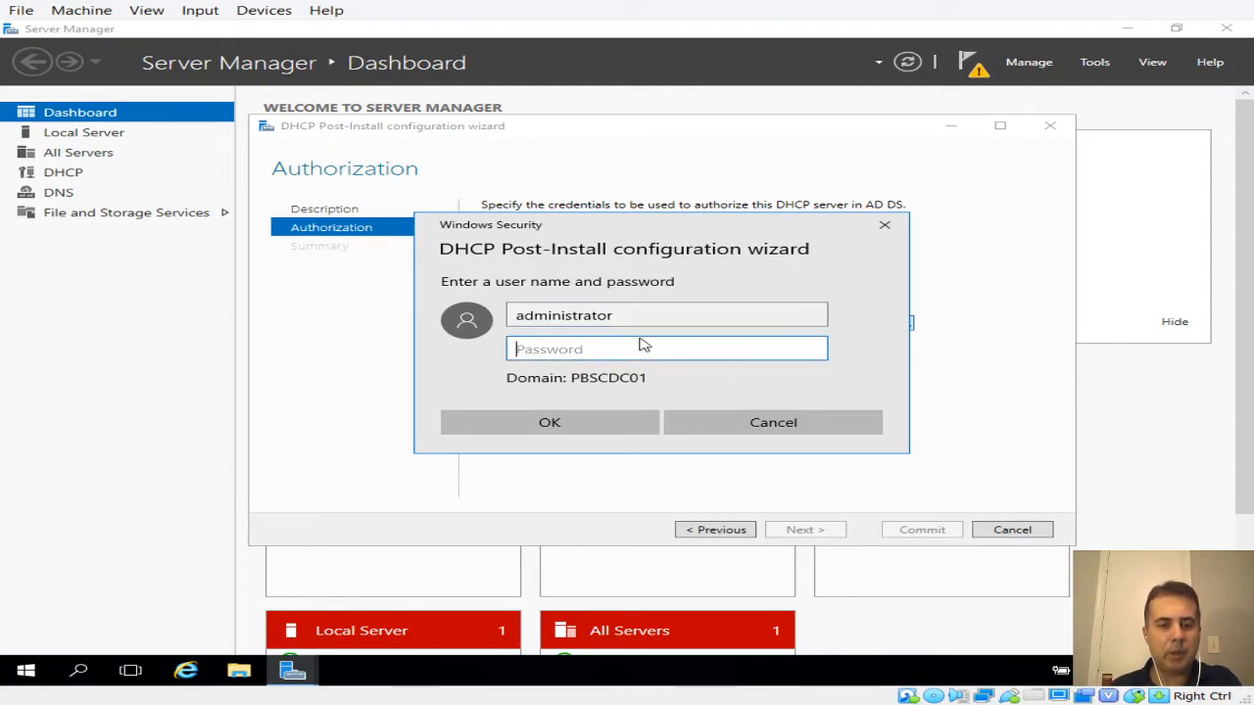
pyautogui.write('•')
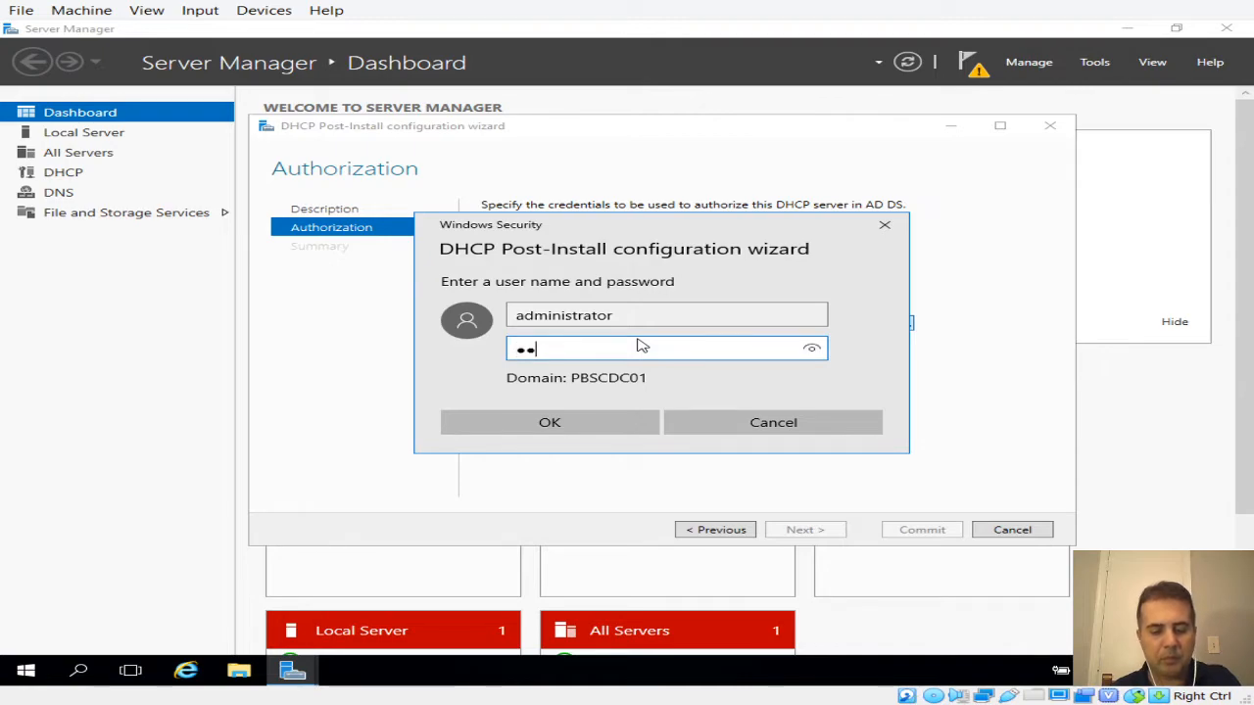
pyautogui.write('•••••••')
pyautogui.click(614, 421)
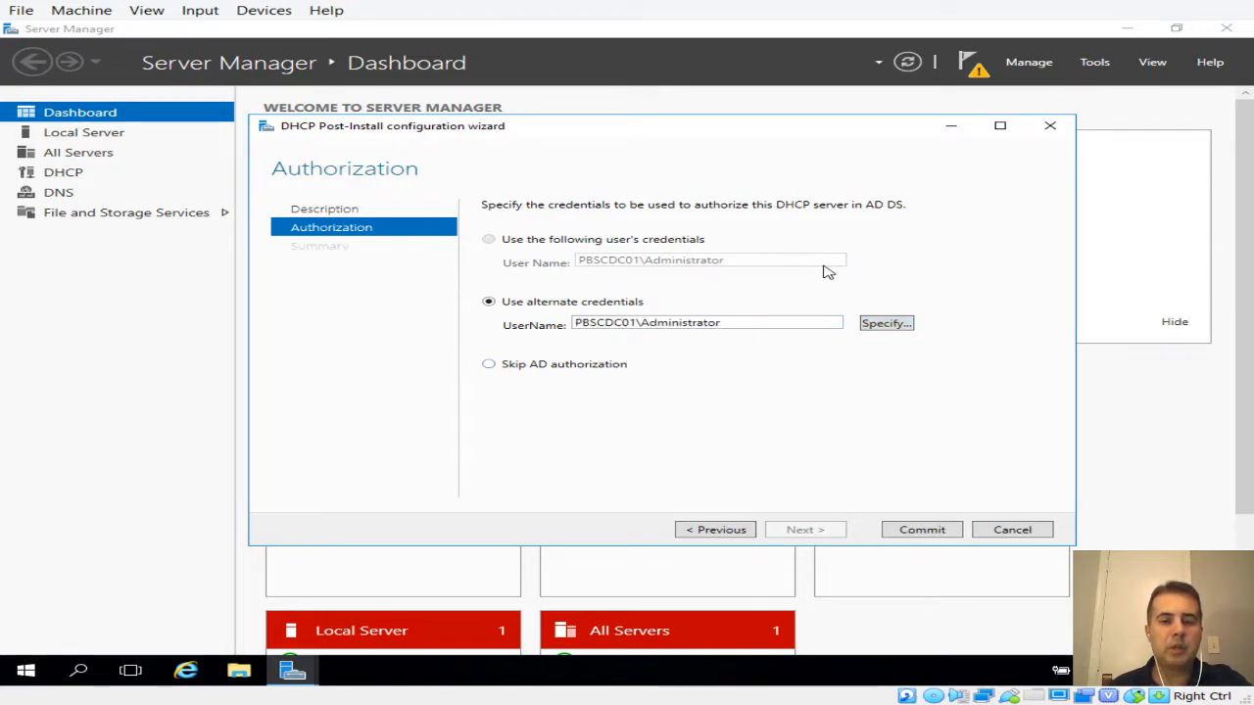
pyautogui.click(887, 326)
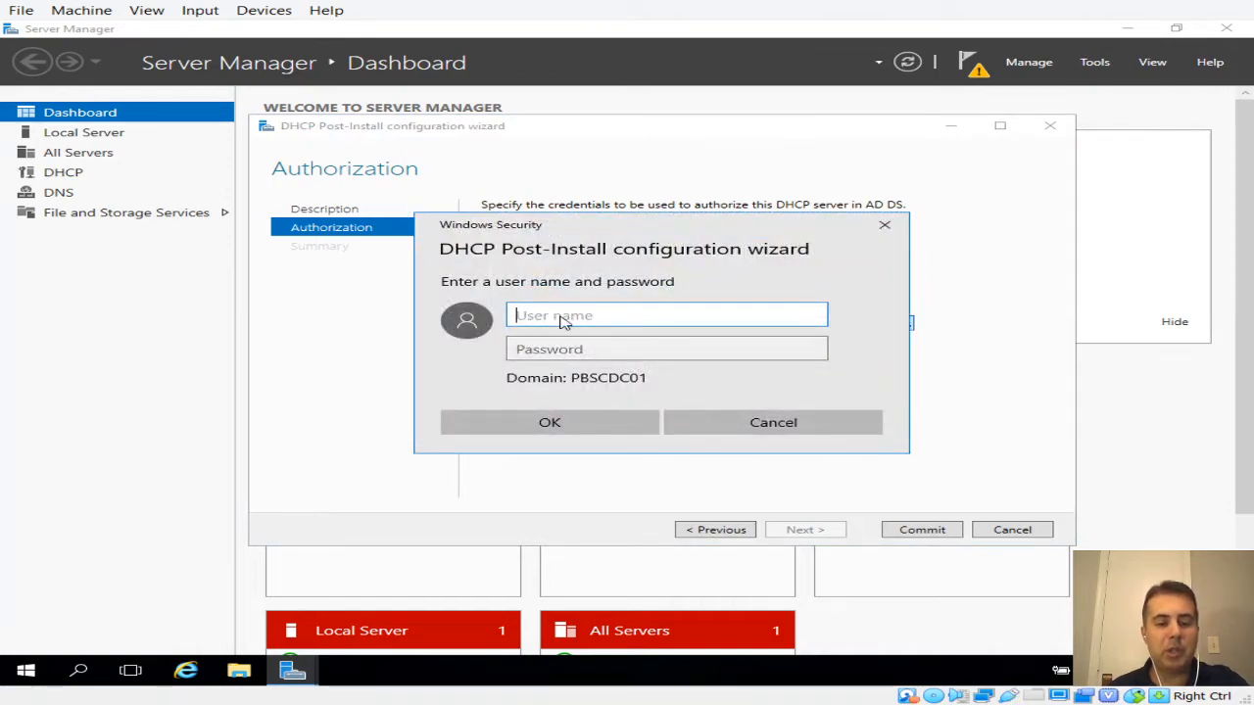
pyautogui.write('administrator')
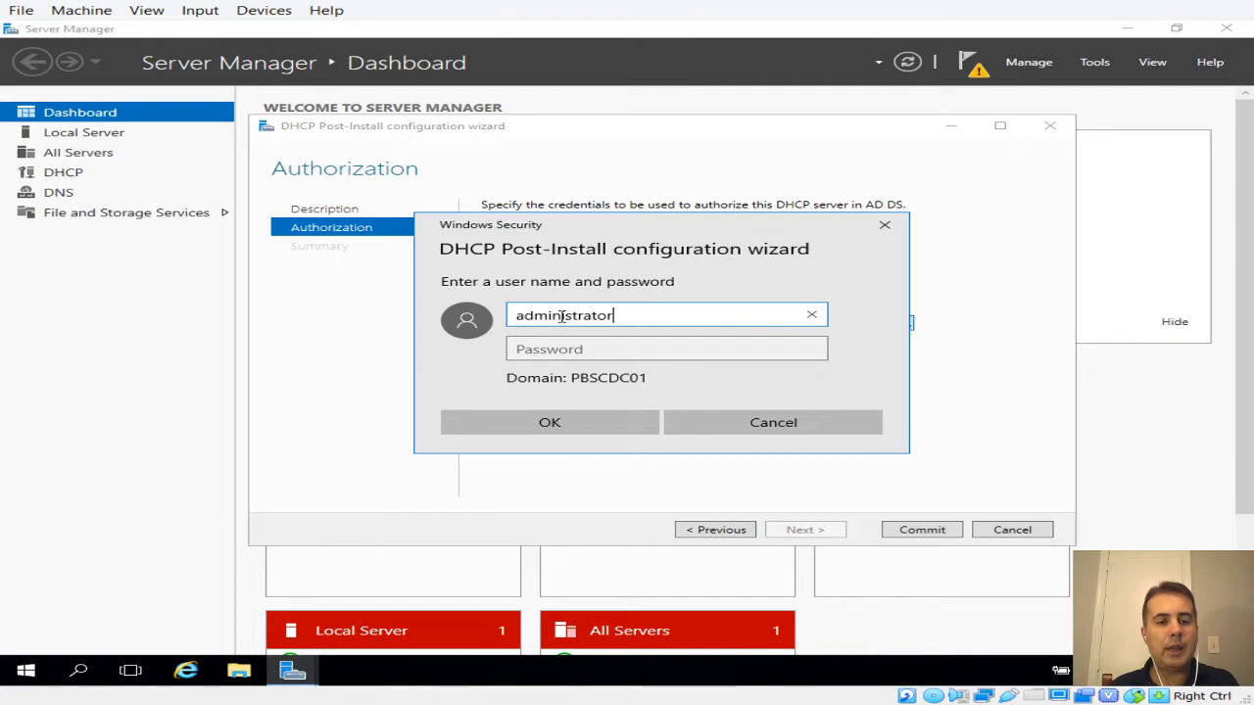
pyautogui.click(555, 340)
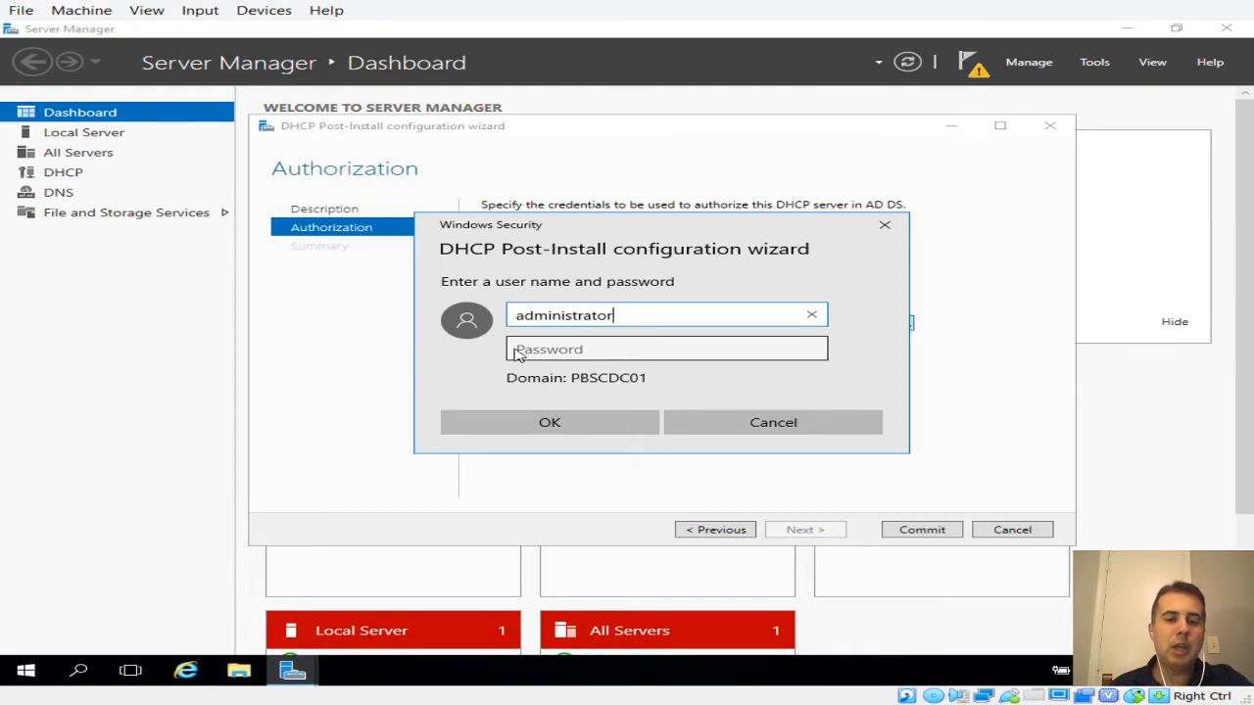
pyautogui.click(812, 422)
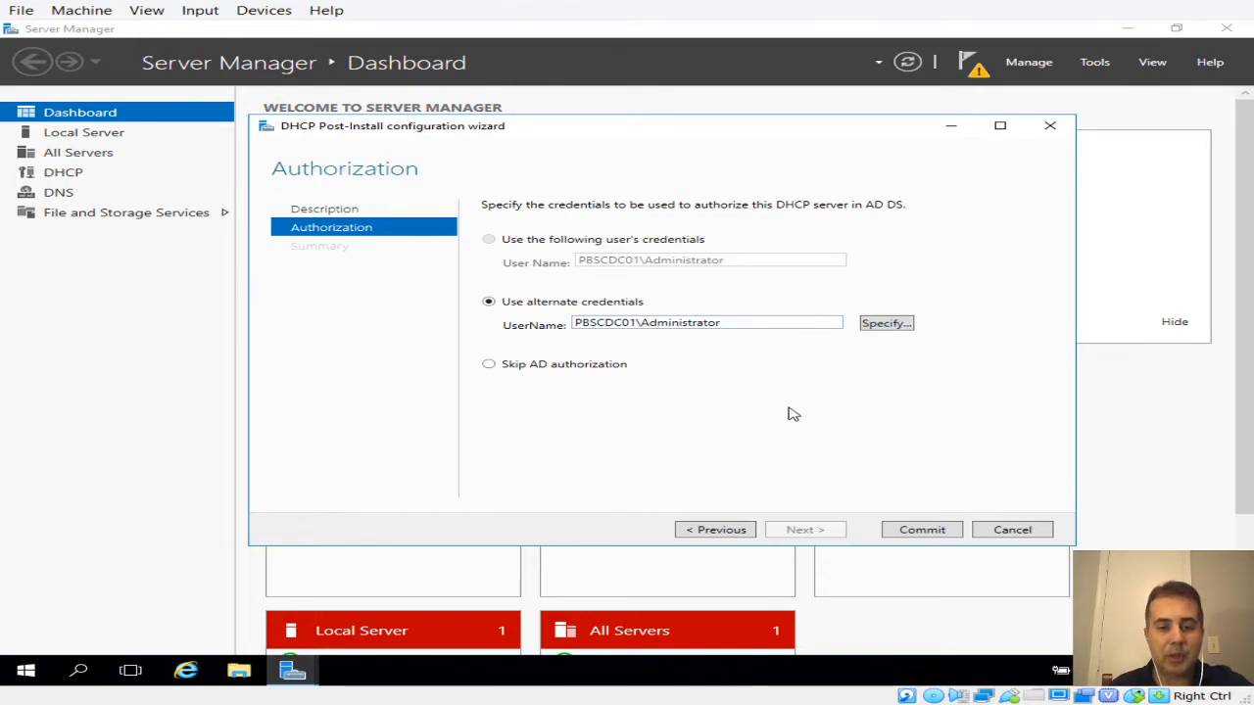
# Commit the DHCP post-install configuration and acknowledge the error to see the Summary with authorization Error Code 20070
pyautogui.click(915, 538)
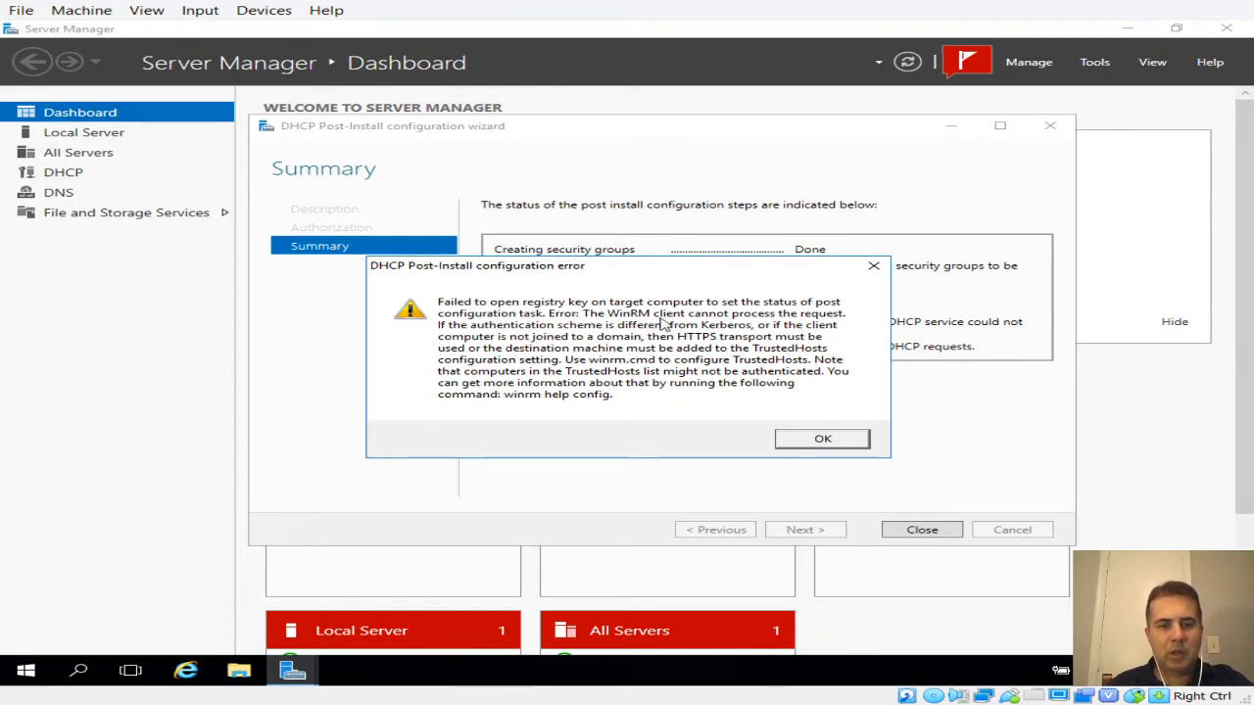
pyautogui.click(837, 446)
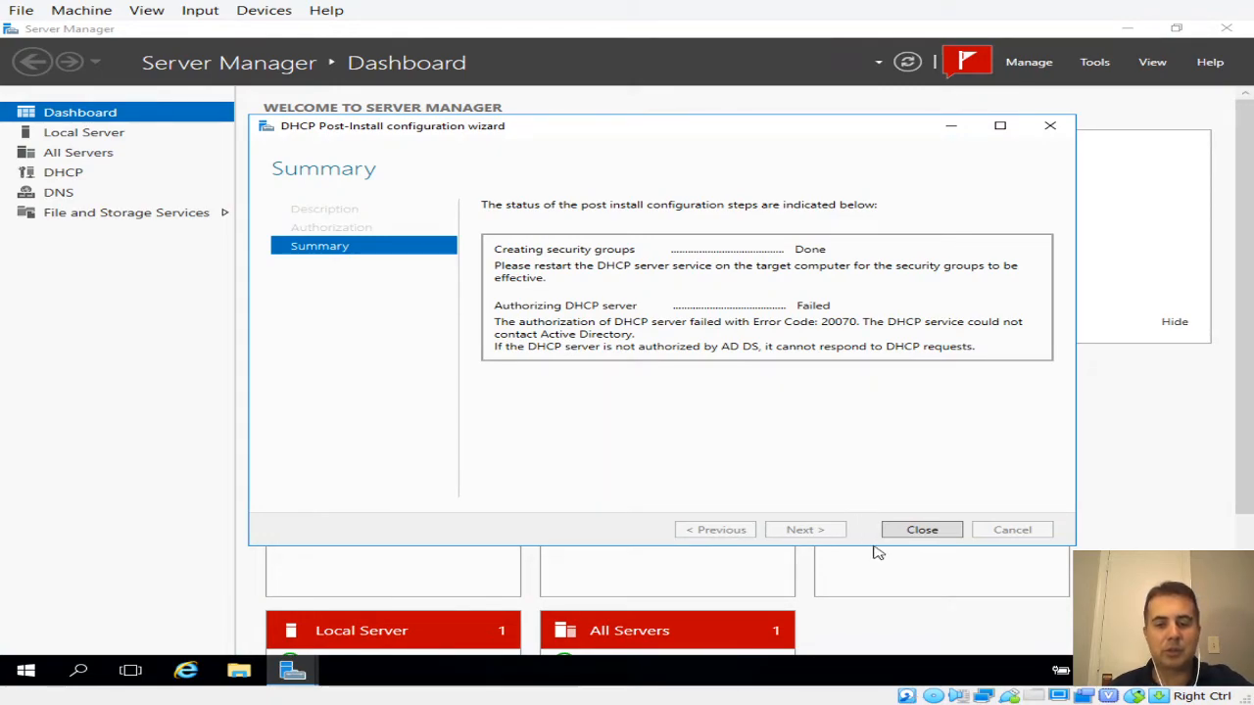
# Close the wizard, review the deployment notifications, and launch the DHCP console from Tools
pyautogui.click(921, 534)
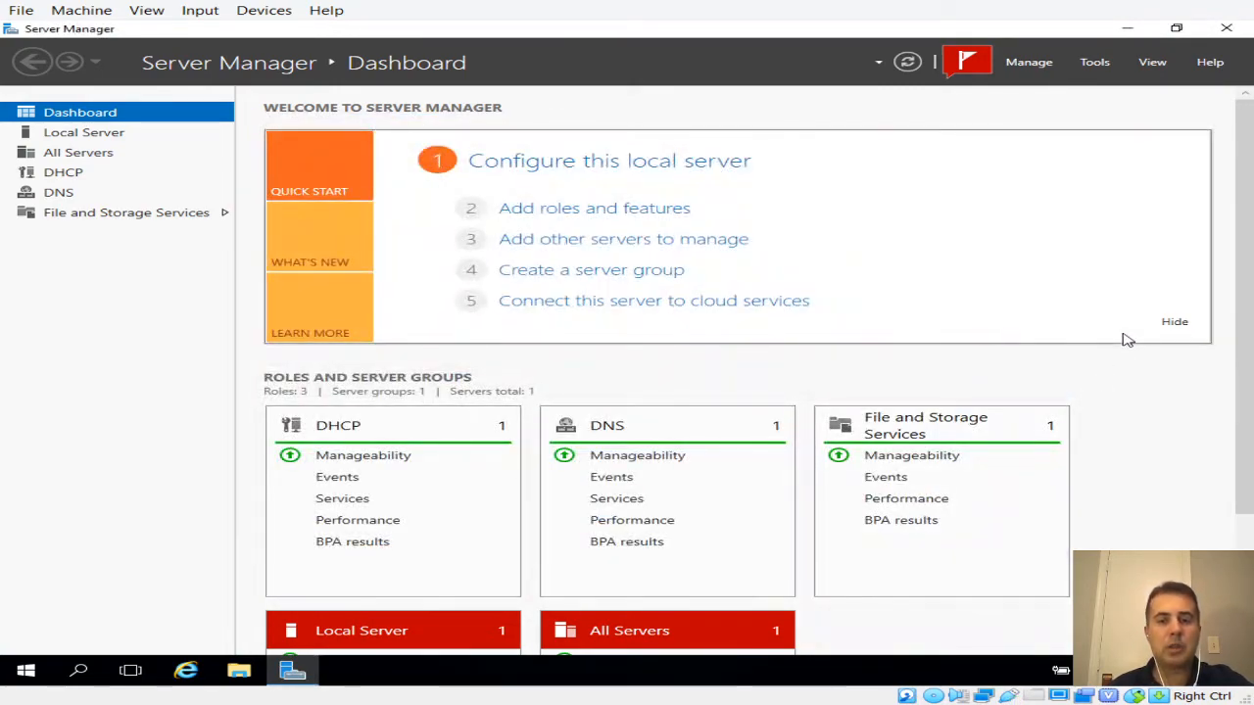
pyautogui.click(968, 65)
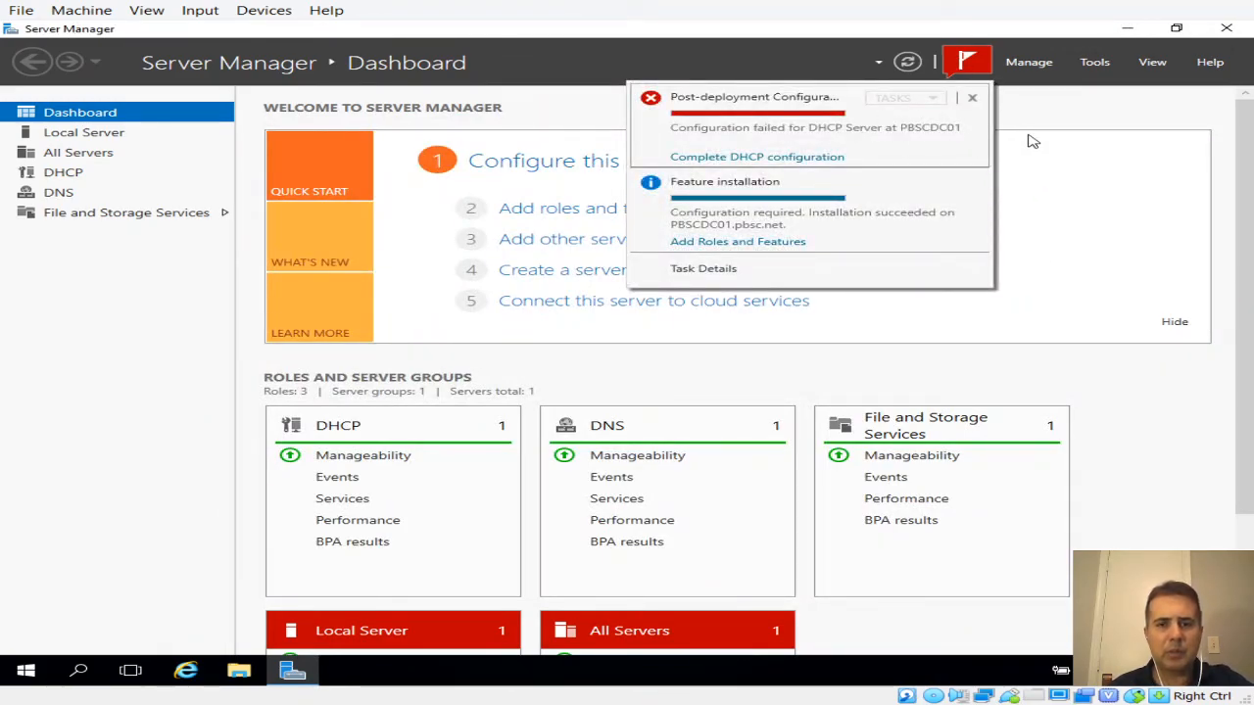
pyautogui.click(1044, 65)
pyautogui.click(1094, 65)
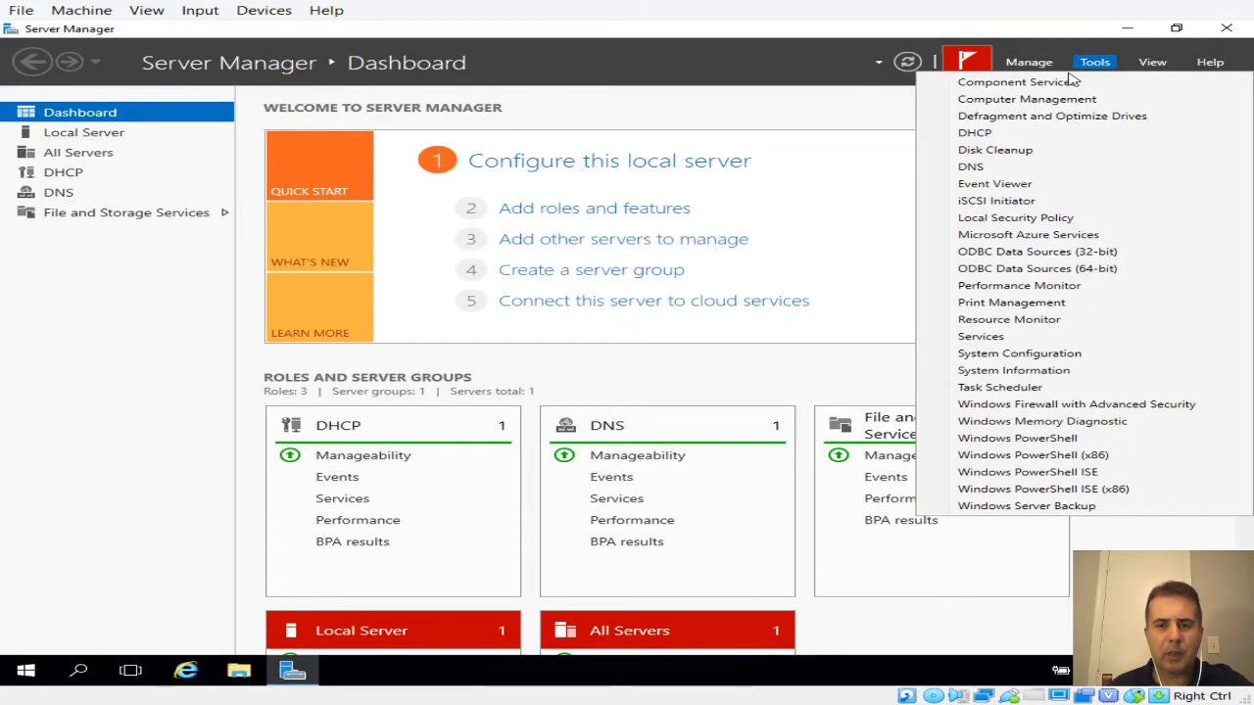
pyautogui.click(1022, 133)
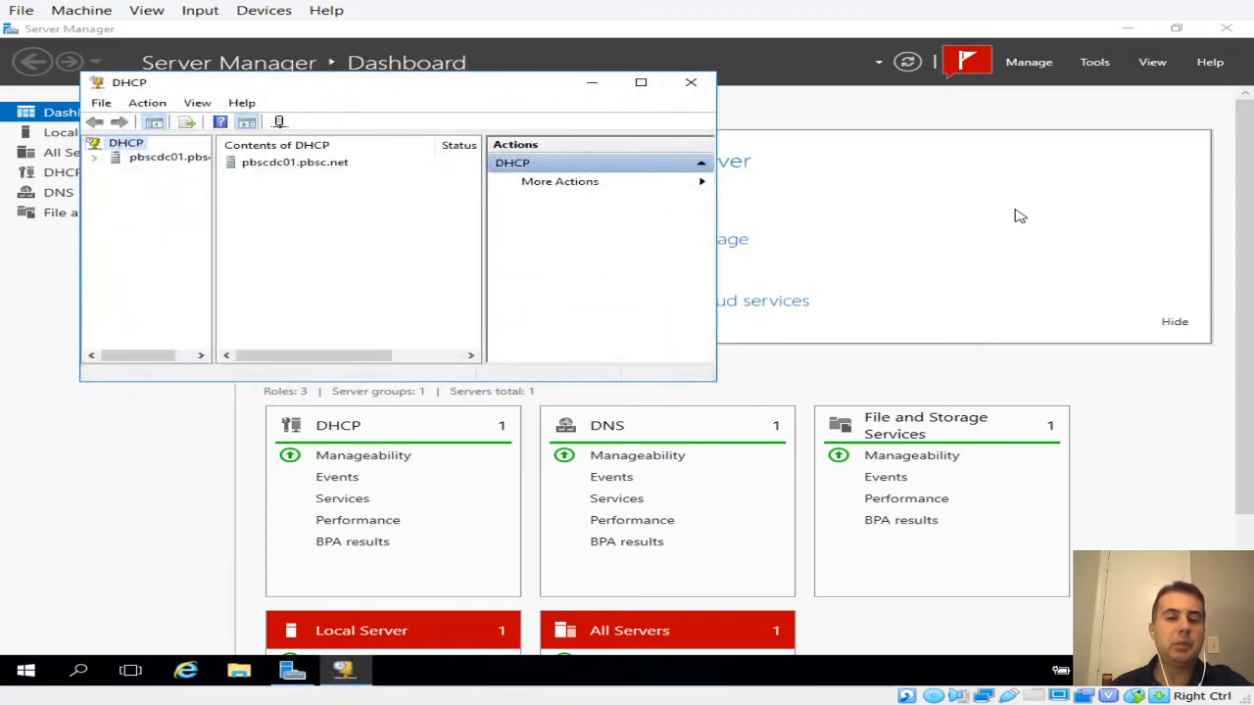
# Maximize the DHCP console and expand pbscdc01.pbsc.net with its IPv4 and IPv6 nodes
pyautogui.click(641, 84)
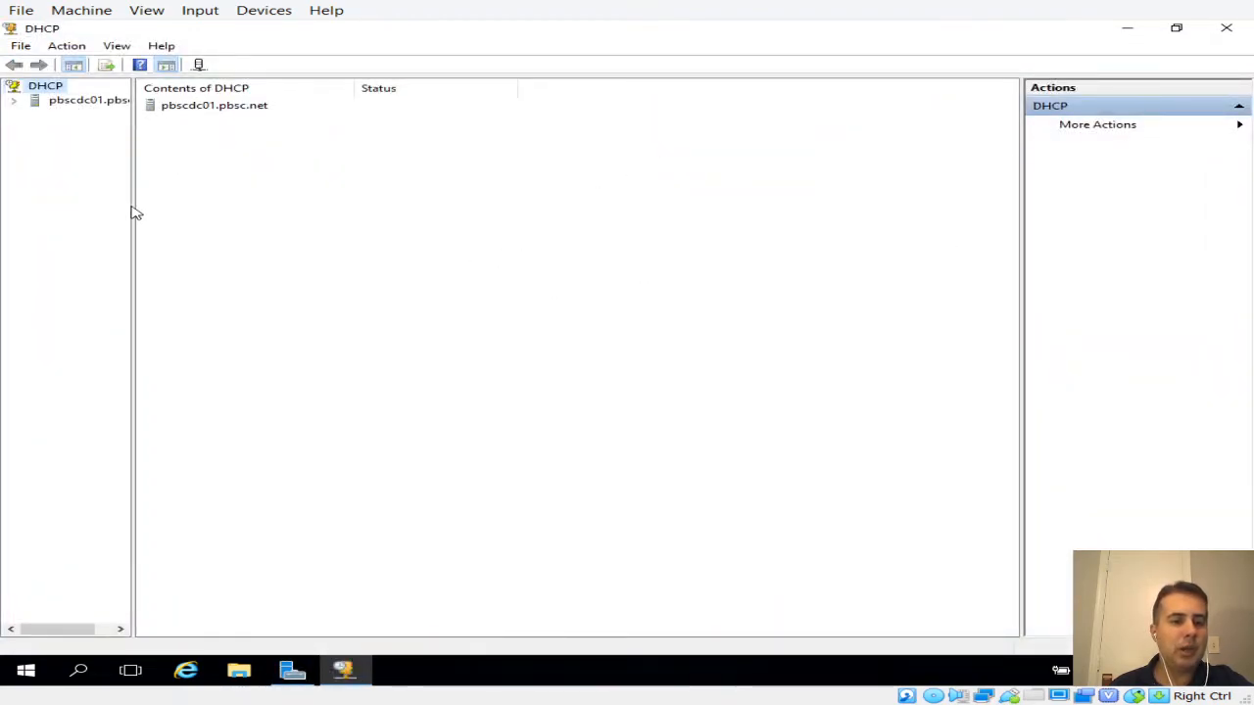
pyautogui.moveTo(131, 205); pyautogui.dragTo(275, 215)
pyautogui.click(14, 99)
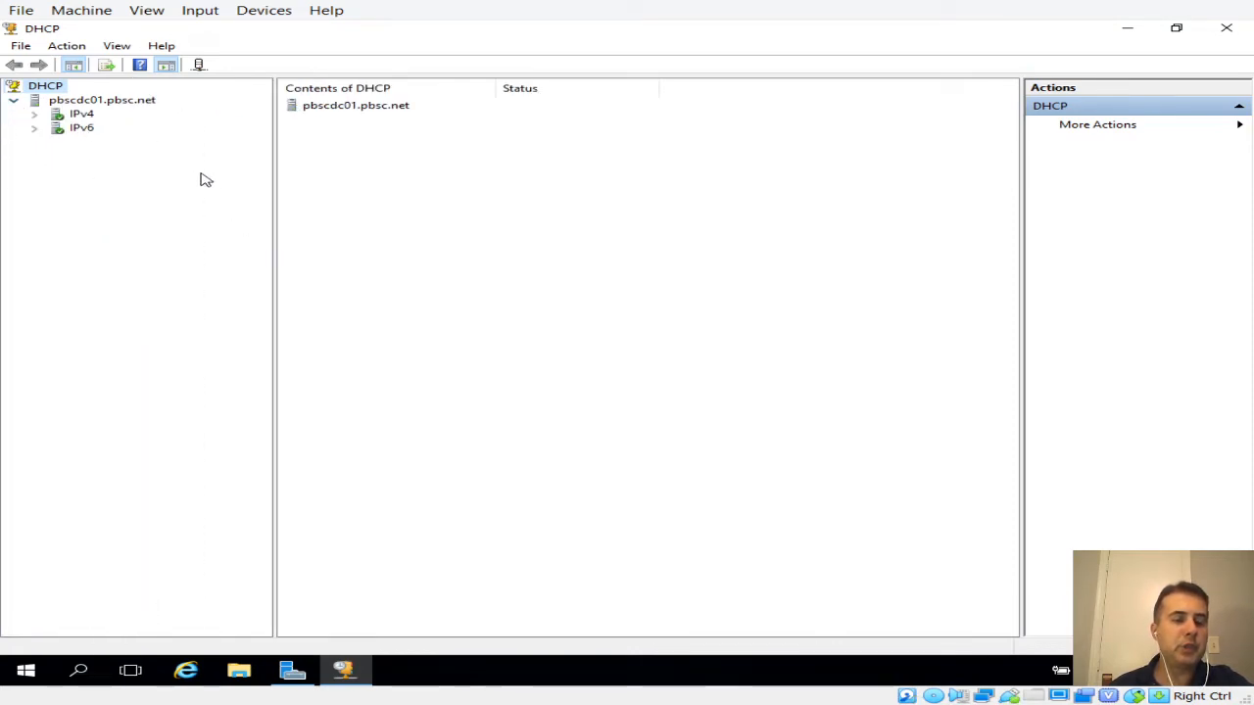
pyautogui.moveTo(275, 176); pyautogui.dragTo(202, 179)
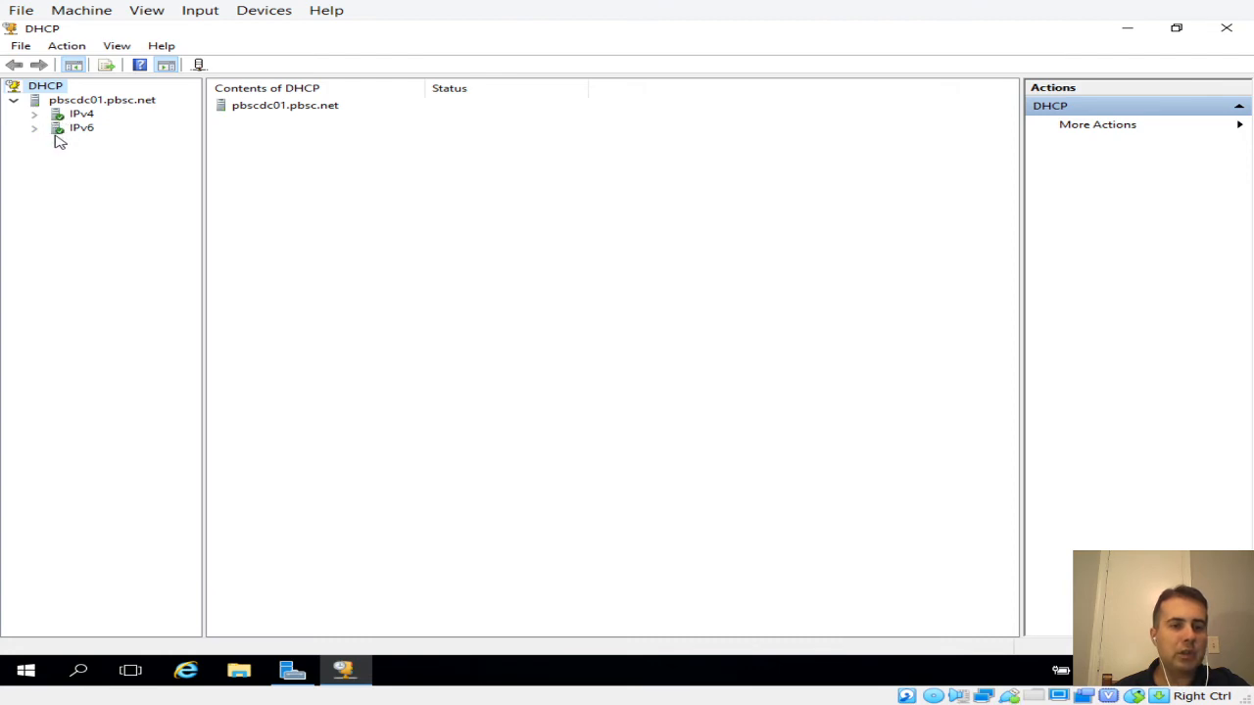
pyautogui.click(35, 113)
pyautogui.click(35, 171)
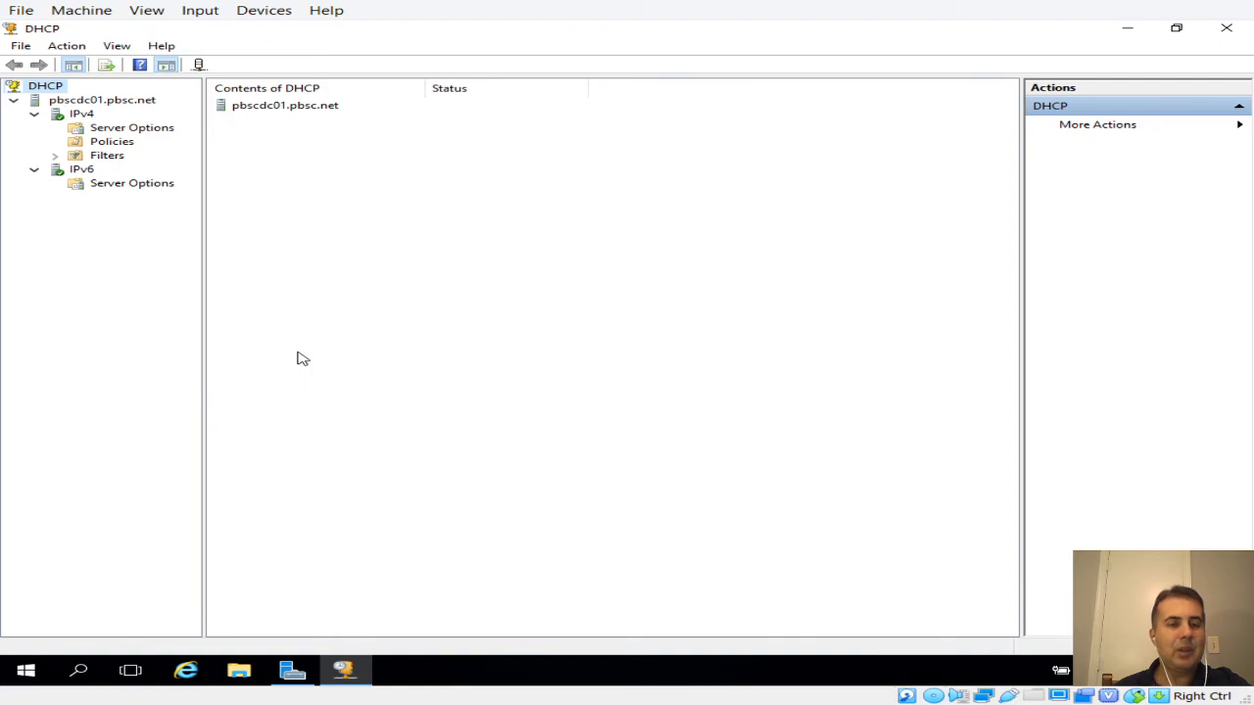